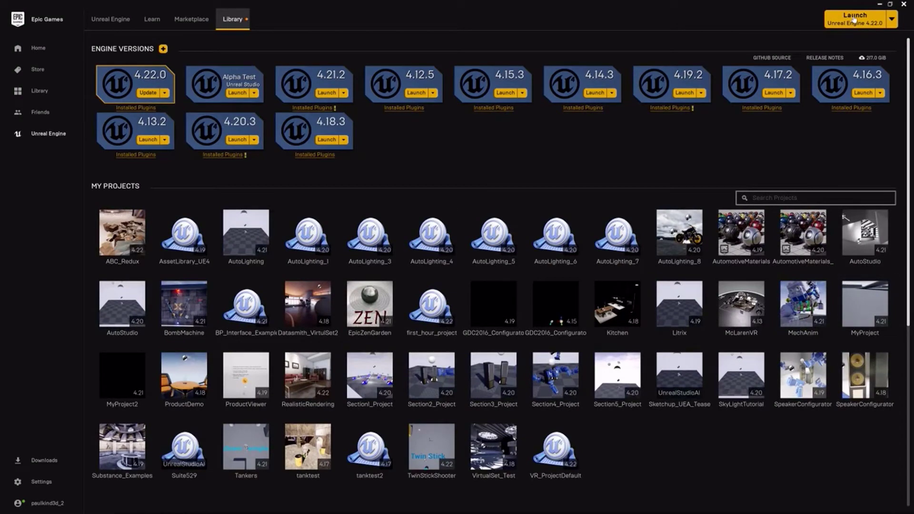
- Launch Unreal Engine 4.22.0, then move and maximize the Project Browser window
click(855, 19)
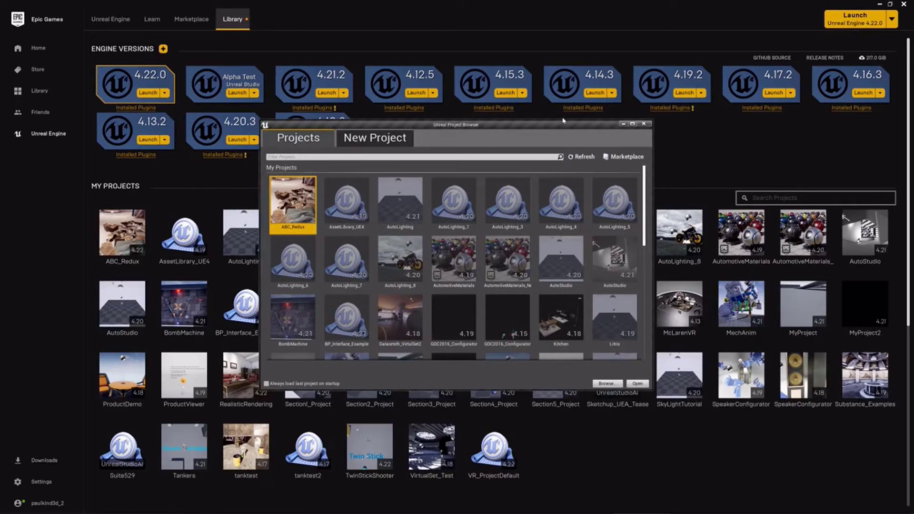
drag(532, 129, 737, 65)
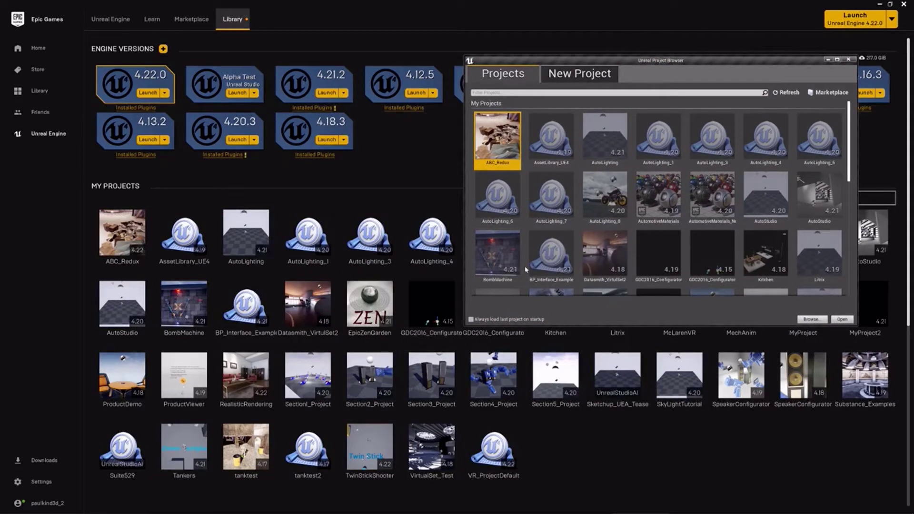
click(837, 60)
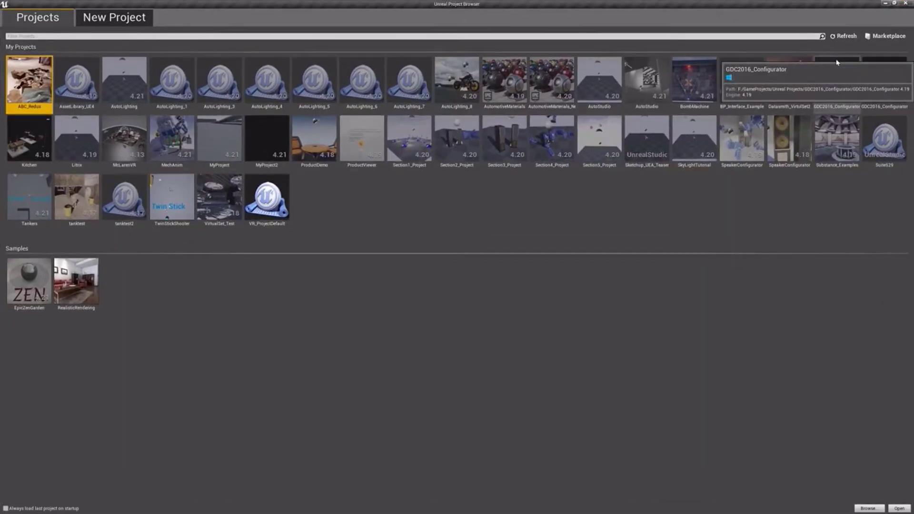
- Open the New Project tab and compare the Blueprint and C++ template lists
click(127, 23)
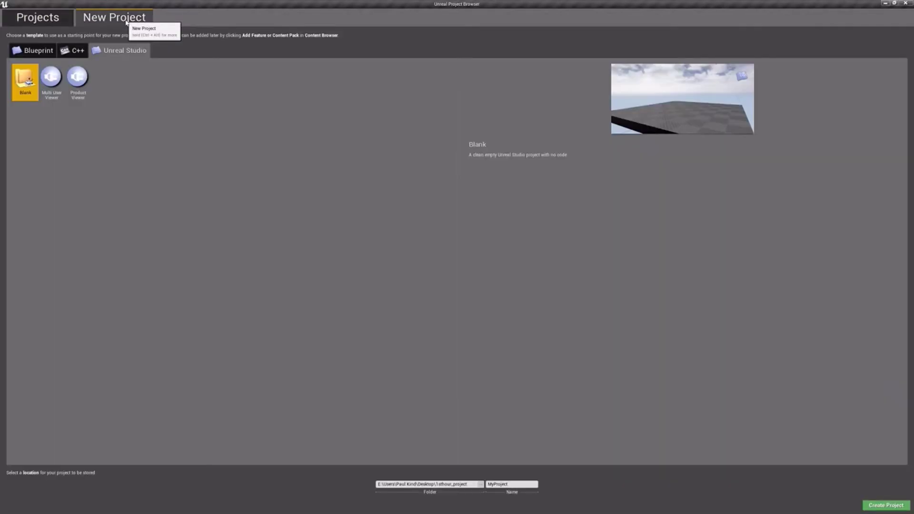
click(28, 51)
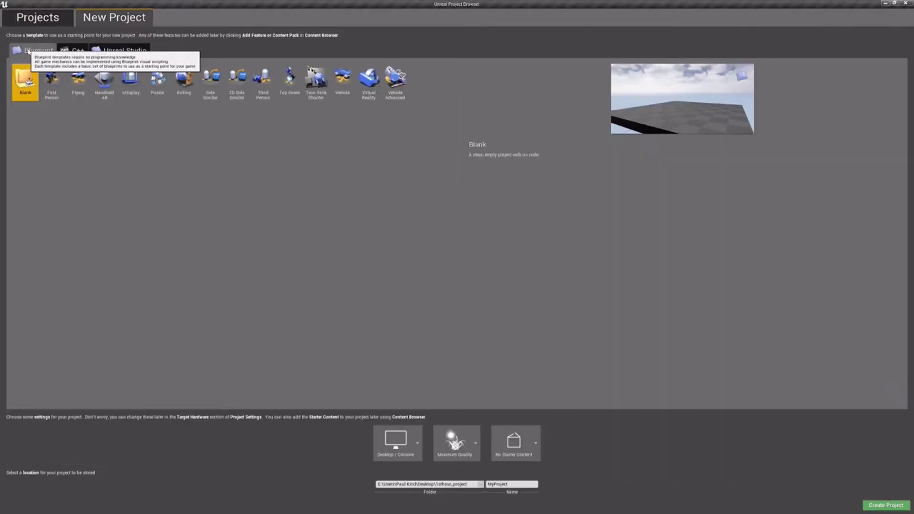
click(75, 51)
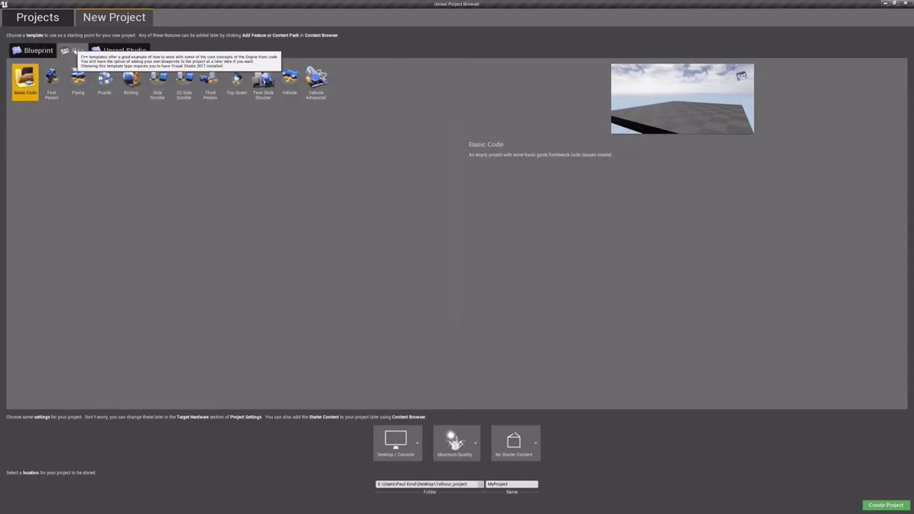
click(30, 50)
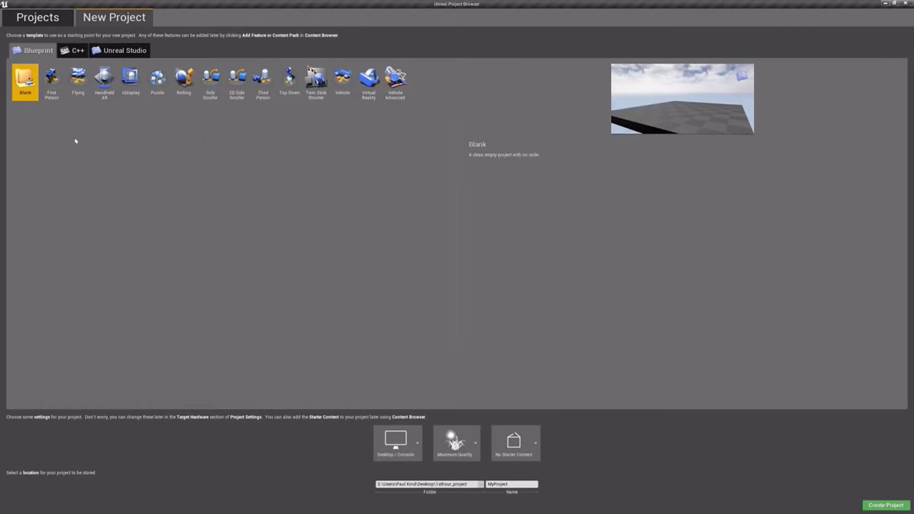
- Preview the First Person, Vehicle Advanced, Vehicle and Side Scroller Blueprint templates
click(48, 84)
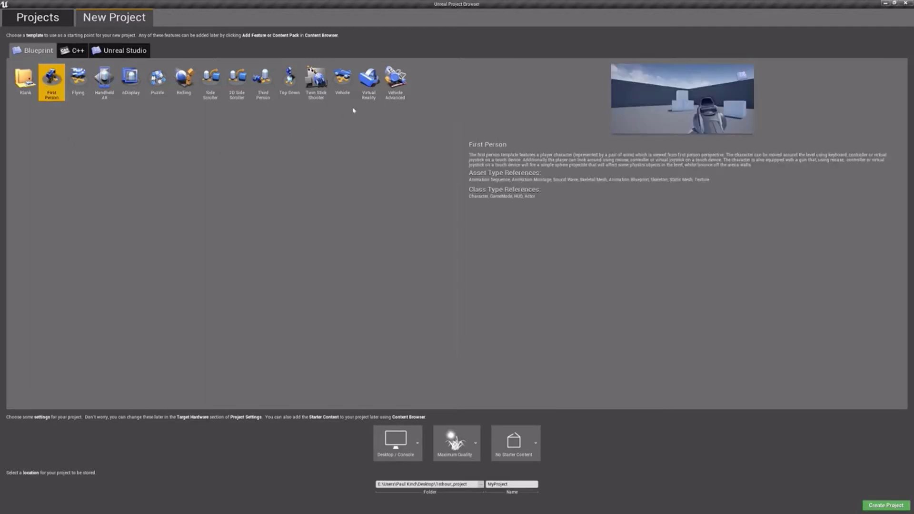
click(397, 82)
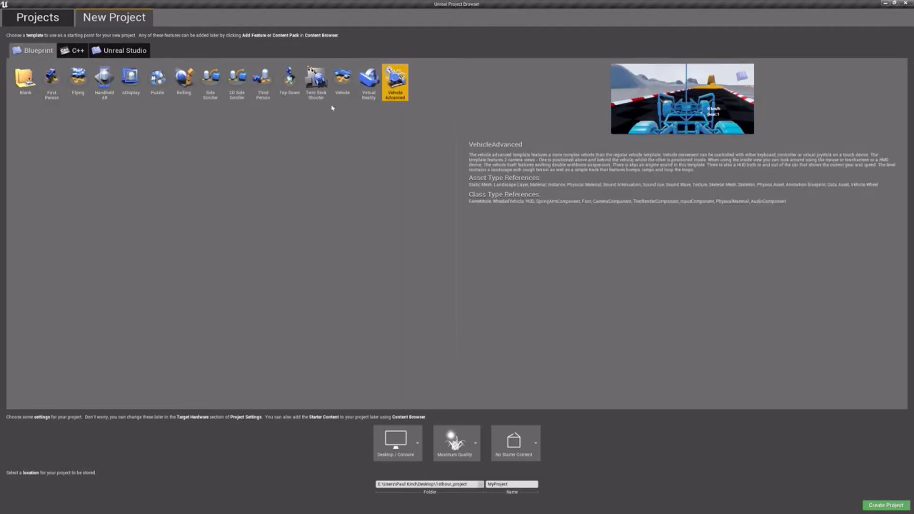
click(344, 84)
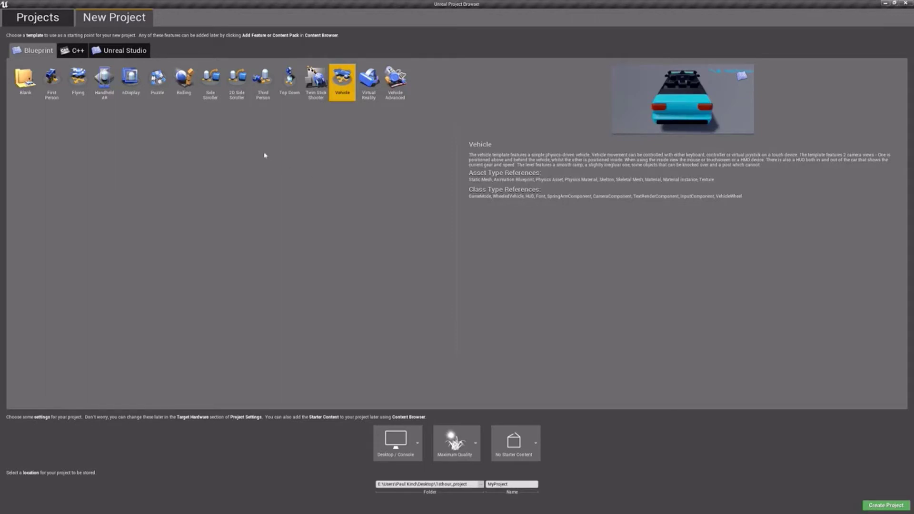
click(206, 90)
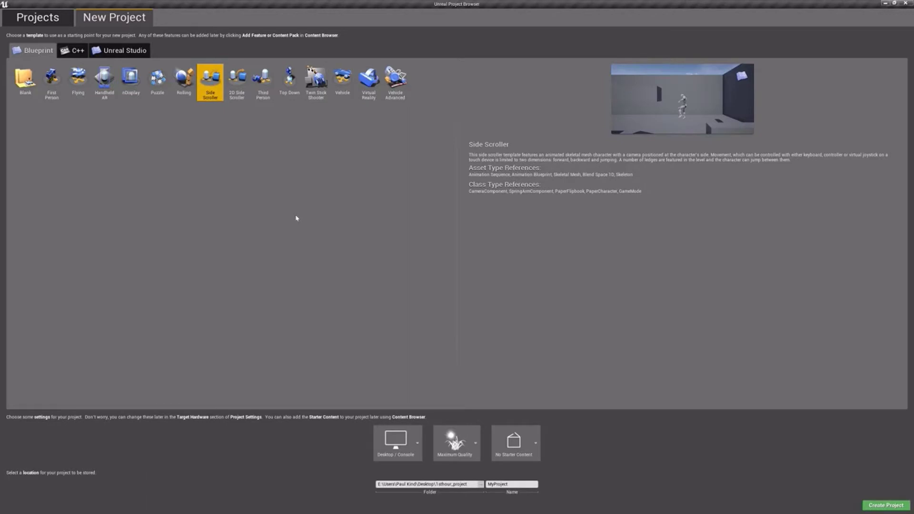
- Choose the Third Person template and set the project folder to Desktop\1sthour_project
key(Right)
key(Right)
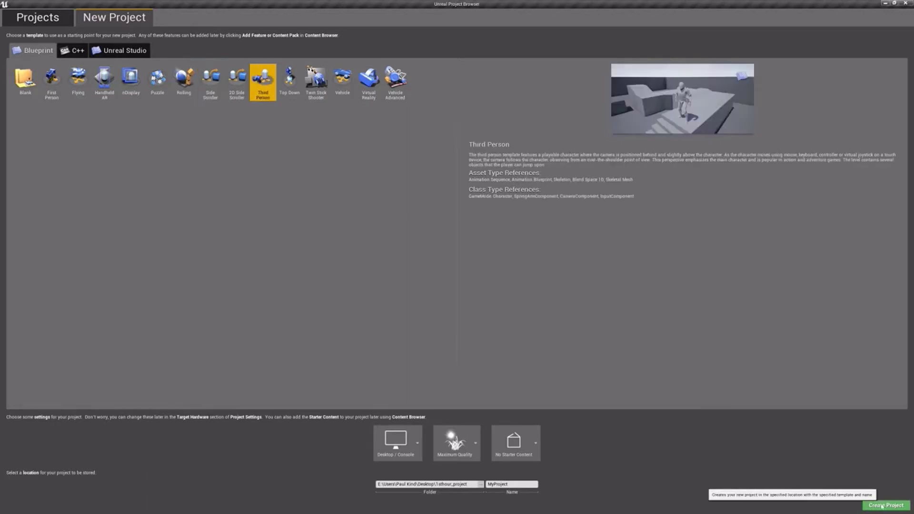
click(482, 486)
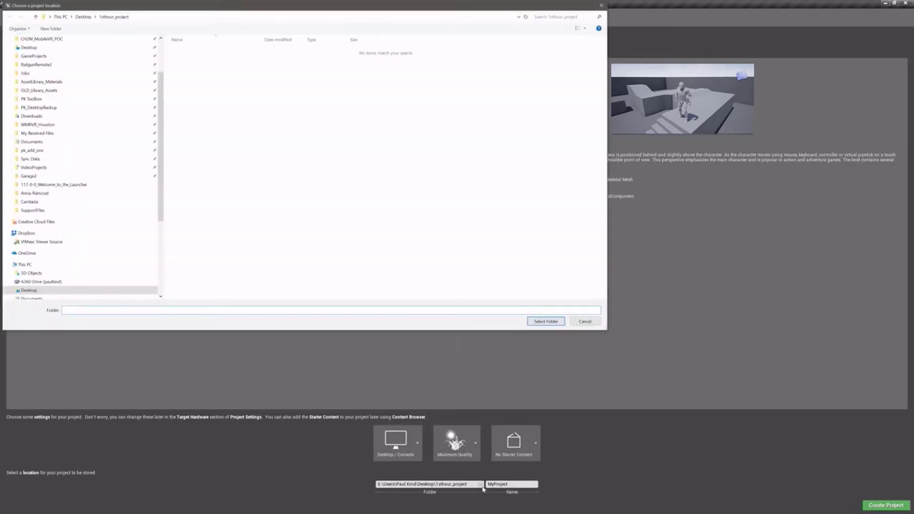
click(79, 16)
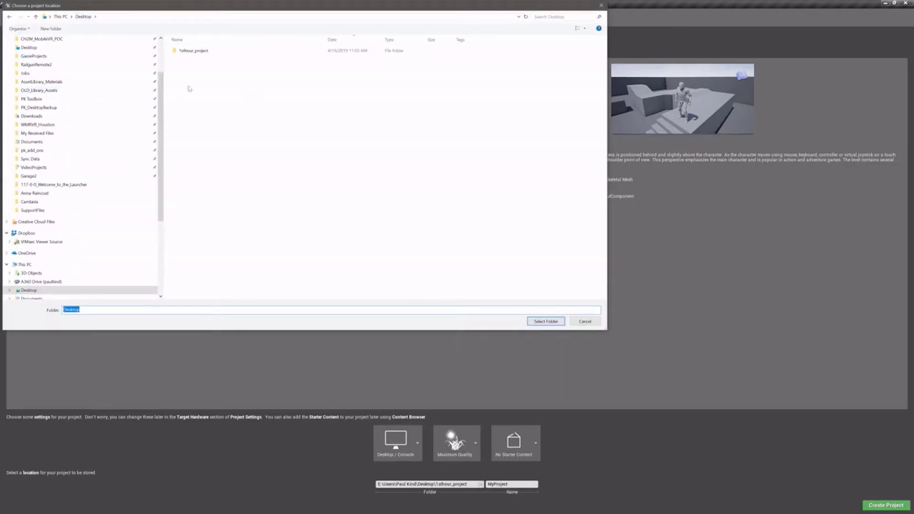
double_click(179, 51)
click(533, 322)
- Name the project first_hour_project and create it
click(525, 483)
text(first_hour_project)
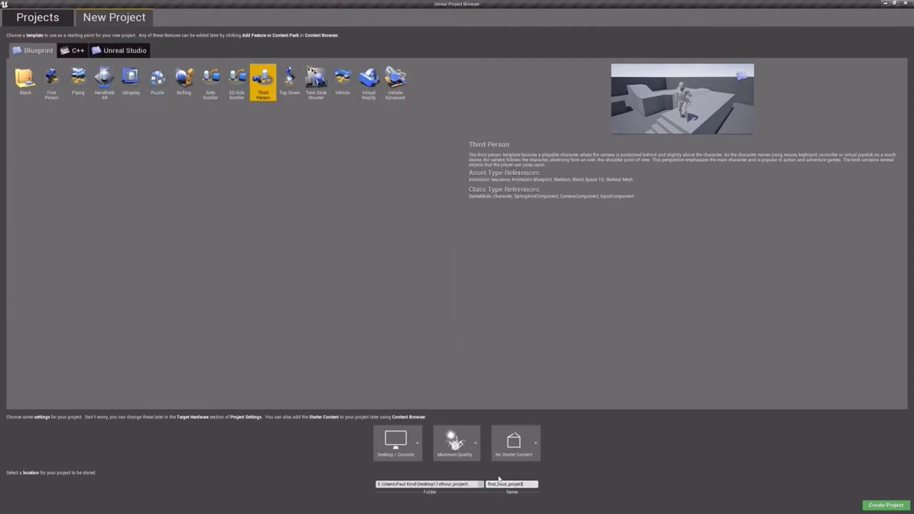
click(875, 508)
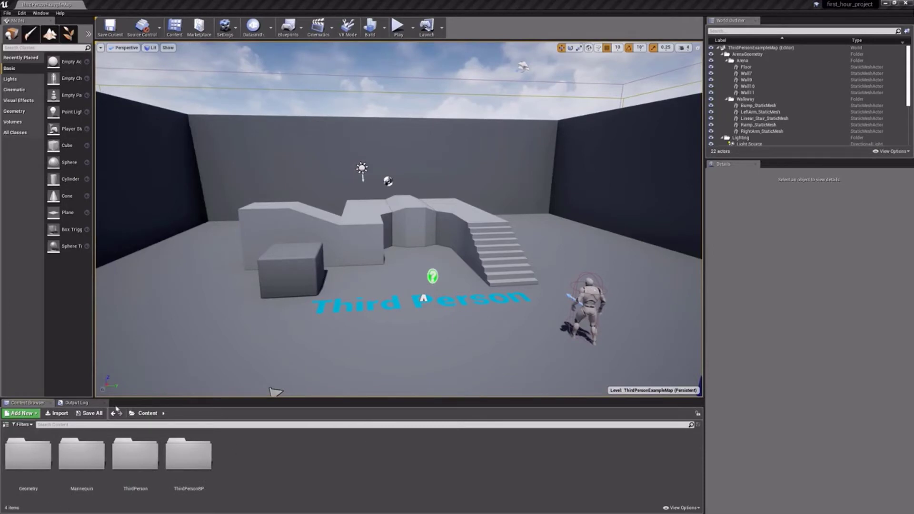
- Open Geometry > Meshes and inspect 1M_Cube_Chamfer, CubeMaterial and TemplateFloor
double_click(30, 458)
double_click(29, 456)
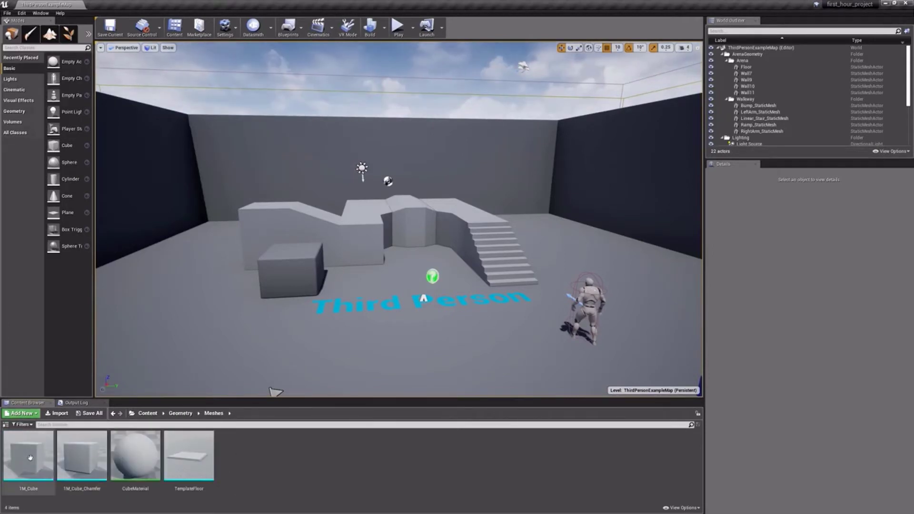
click(84, 465)
click(137, 445)
click(168, 437)
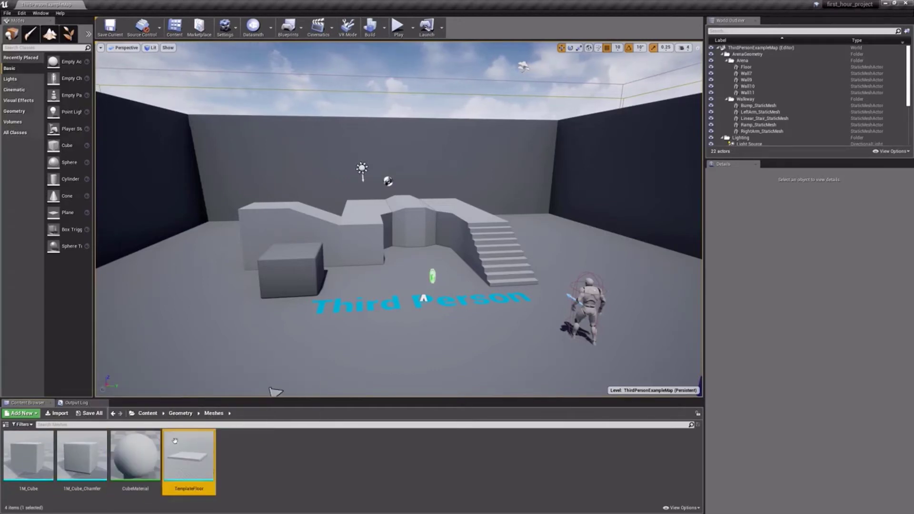
click(148, 413)
- Browse Mannequin > Character > Mesh and select SK_Mannequin_PhysicsAsset
double_click(71, 452)
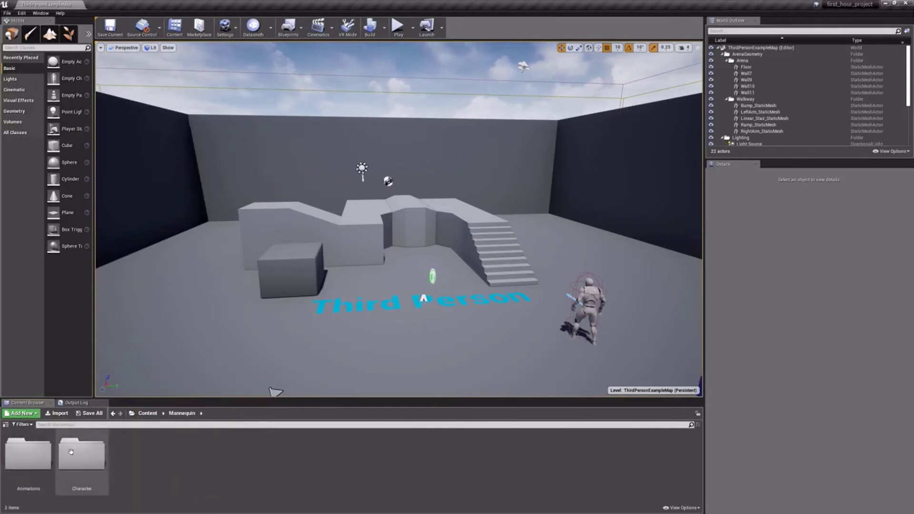
double_click(70, 452)
double_click(82, 455)
click(106, 491)
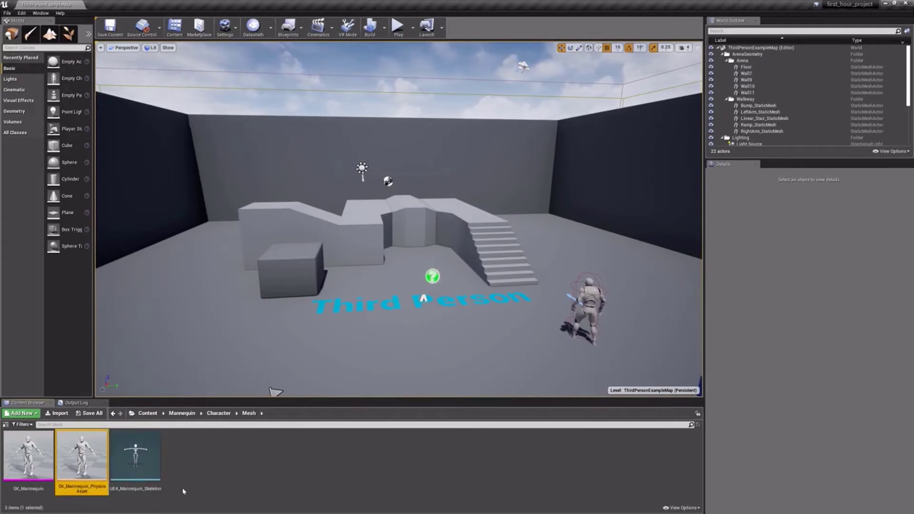
right_click(88, 452)
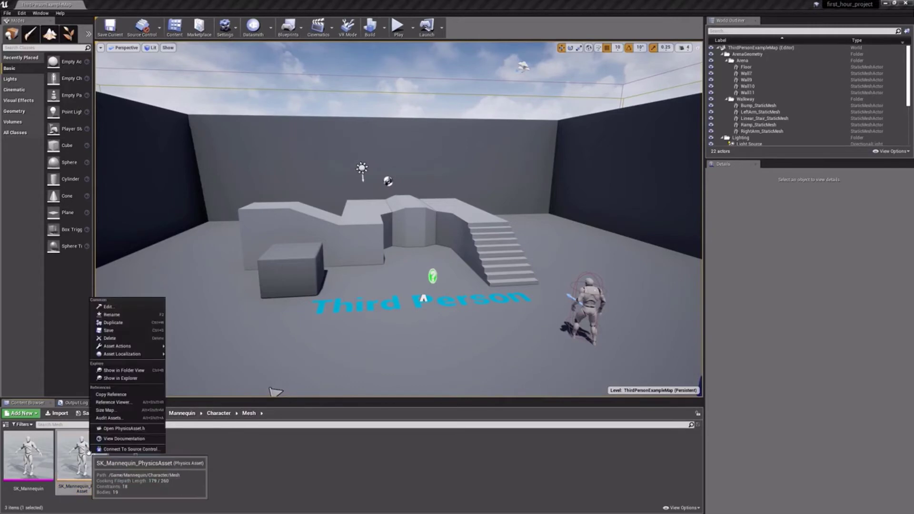
click(114, 378)
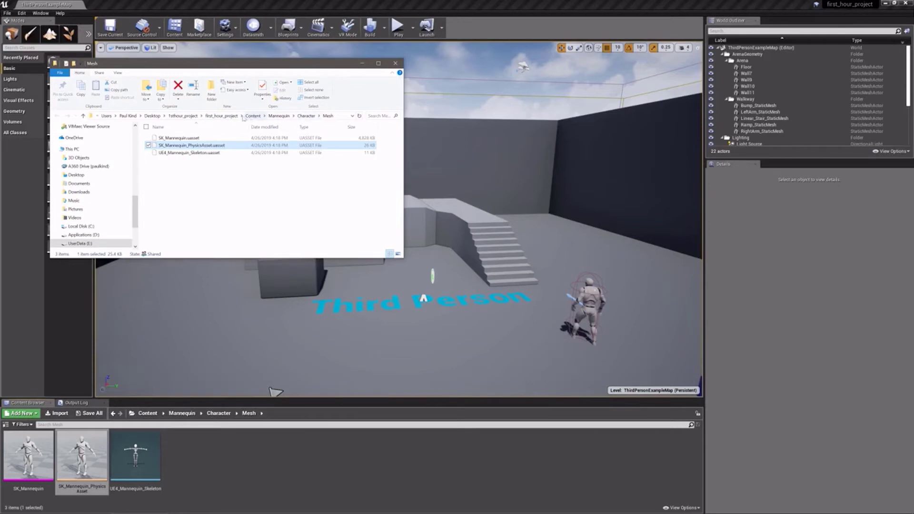
click(222, 116)
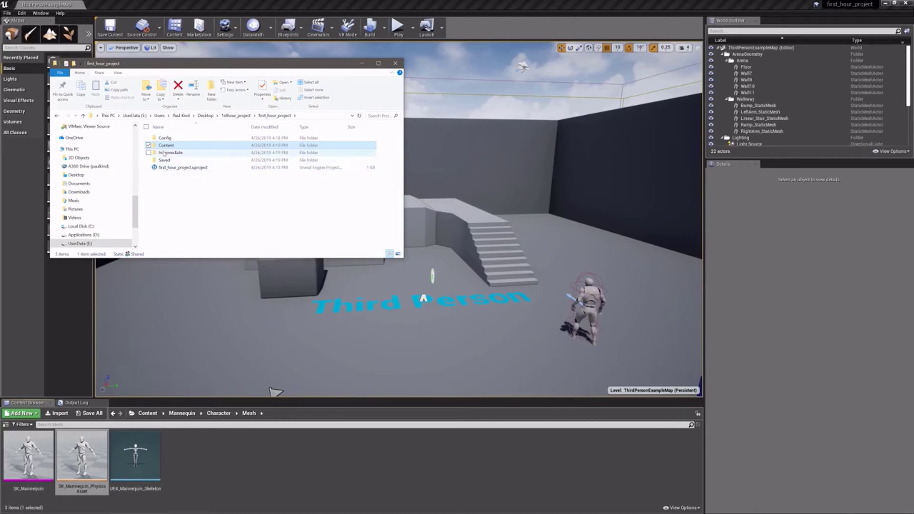
click(155, 169)
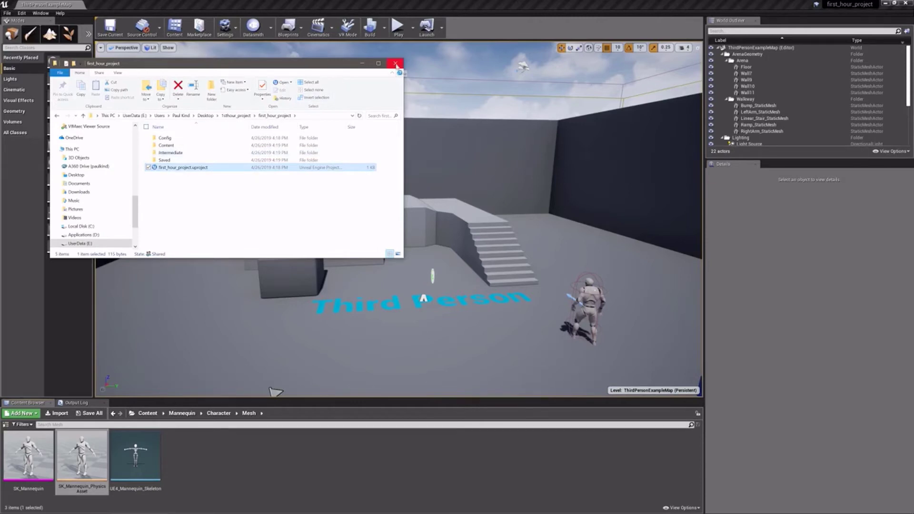
click(396, 64)
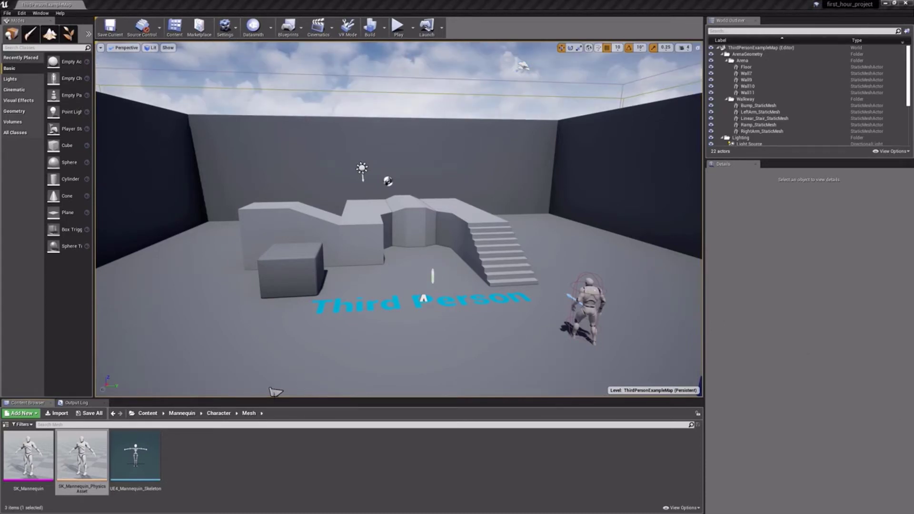
- Return to Content, clear the 'char' asset search and enlarge the Content Browser
click(147, 413)
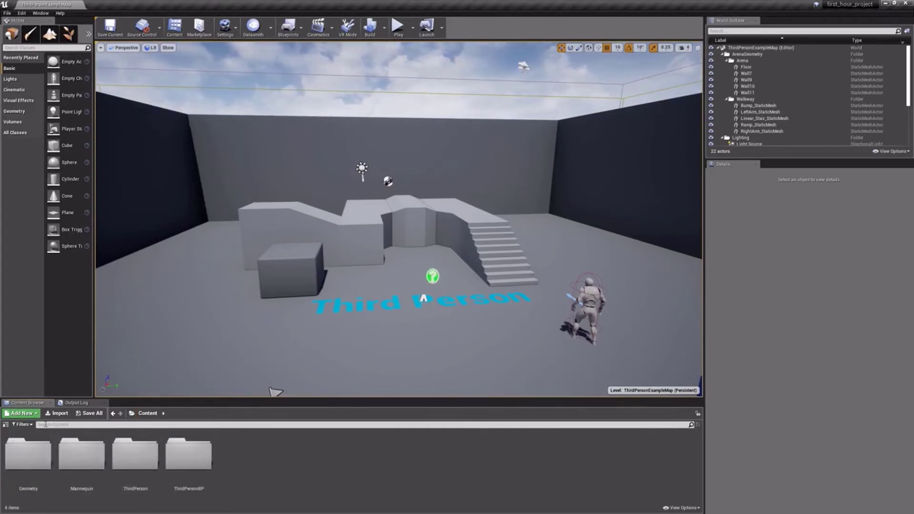
text(char)
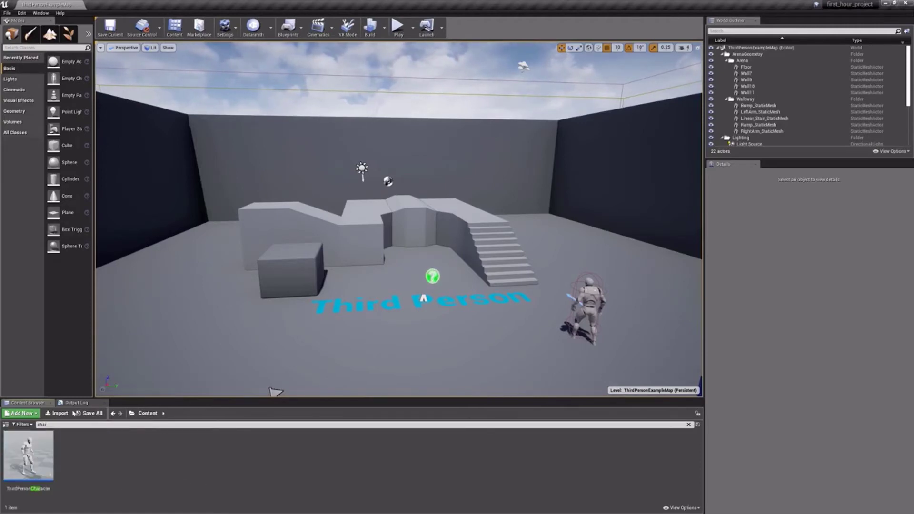
key(BackSpace)
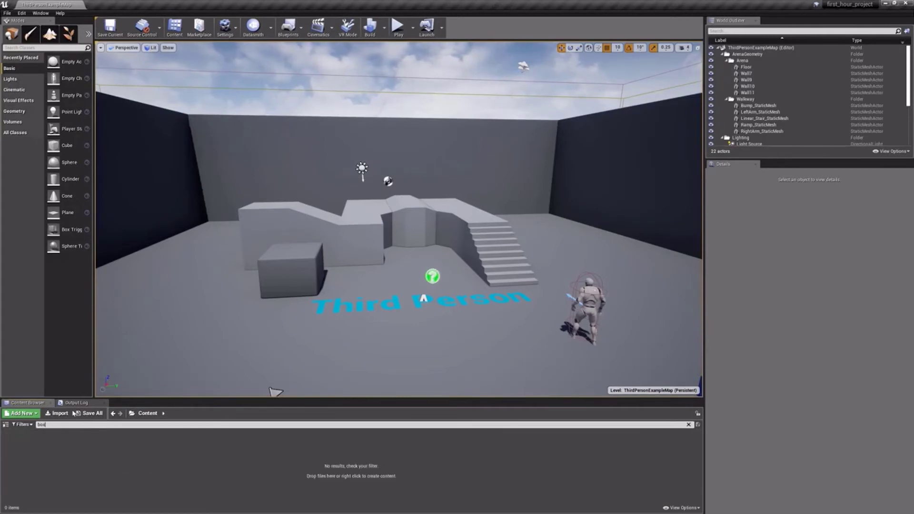
drag(281, 399, 292, 386)
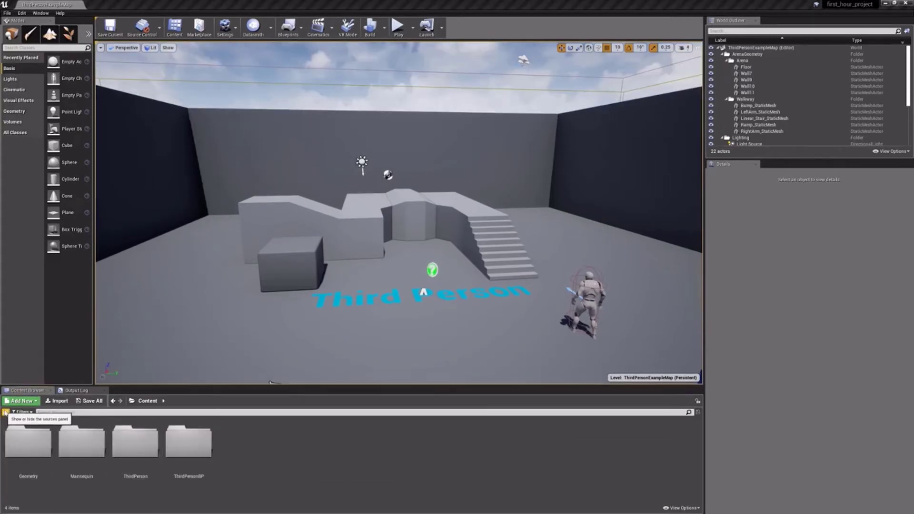
- Show the Sources folder tree and navigate to Mannequin > Animations
click(6, 413)
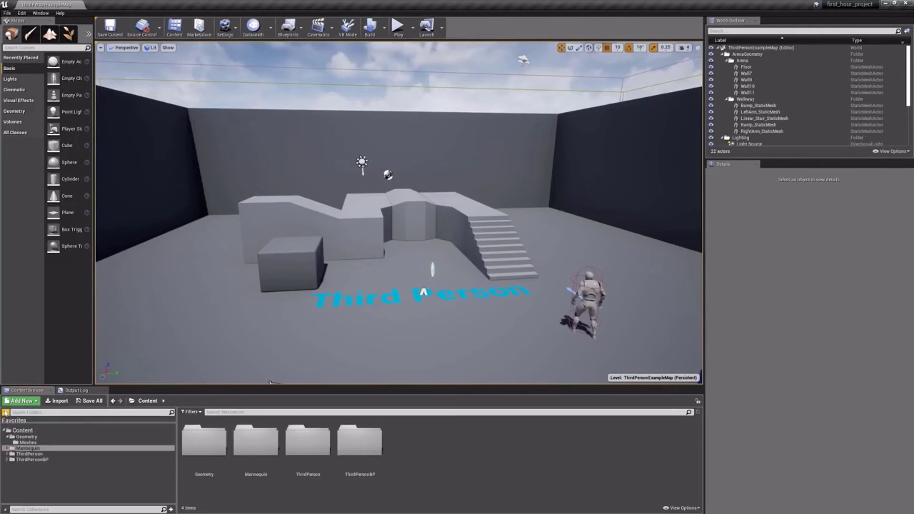
click(30, 460)
click(27, 455)
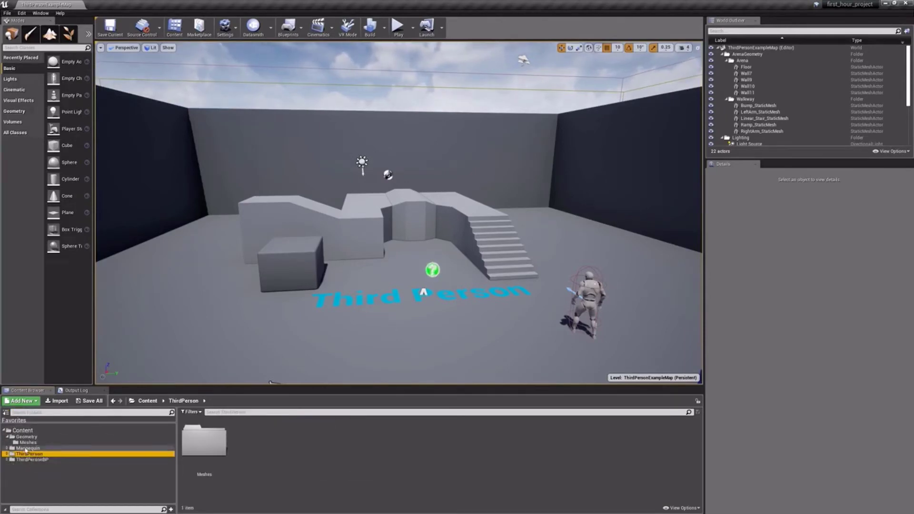
click(23, 448)
key(Up)
key(Up)
key(Up)
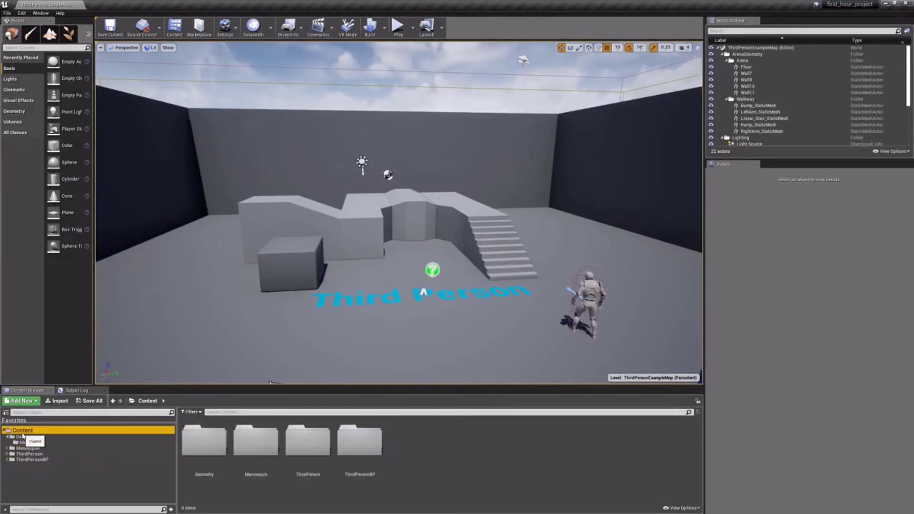
click(23, 448)
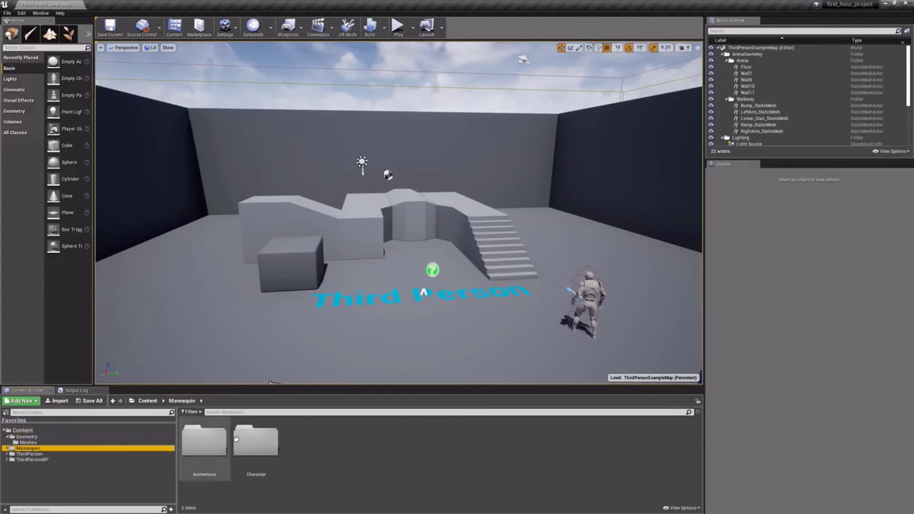
double_click(204, 440)
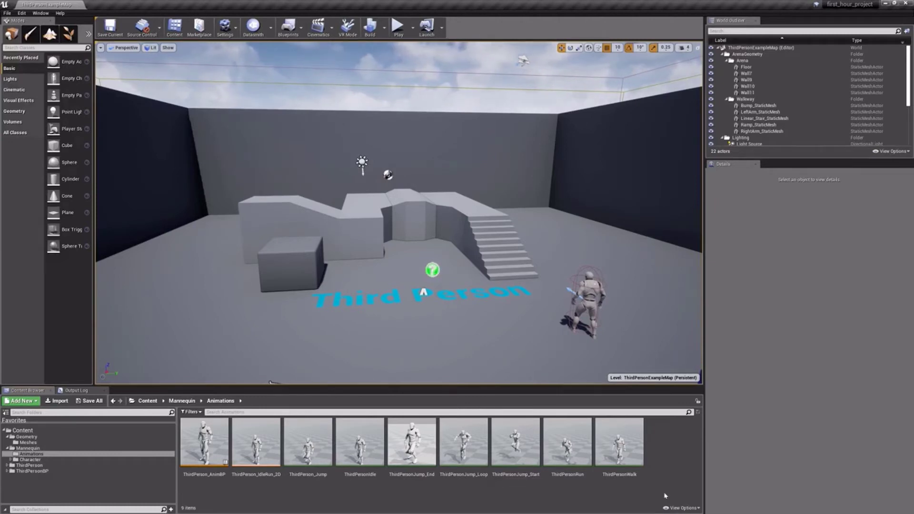
- Enable Show Engine Content and cycle List, Columns, then Tiles asset views
click(688, 508)
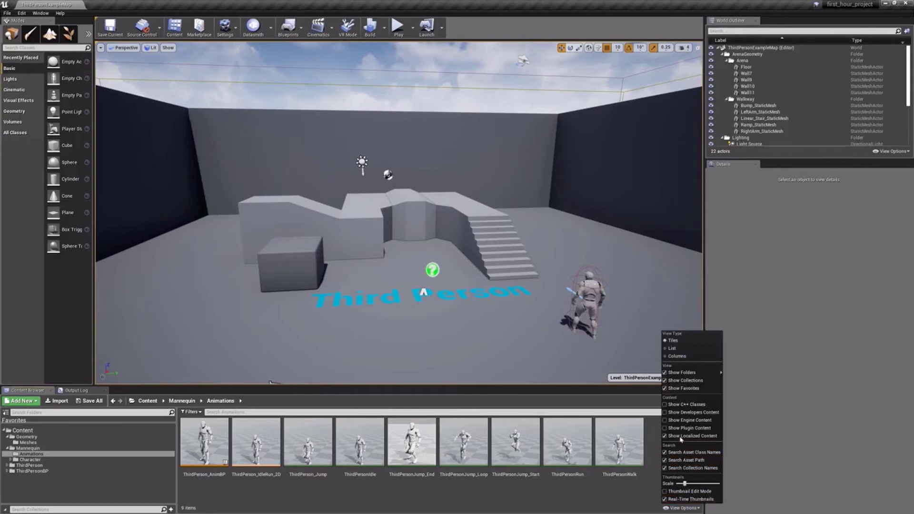
click(681, 421)
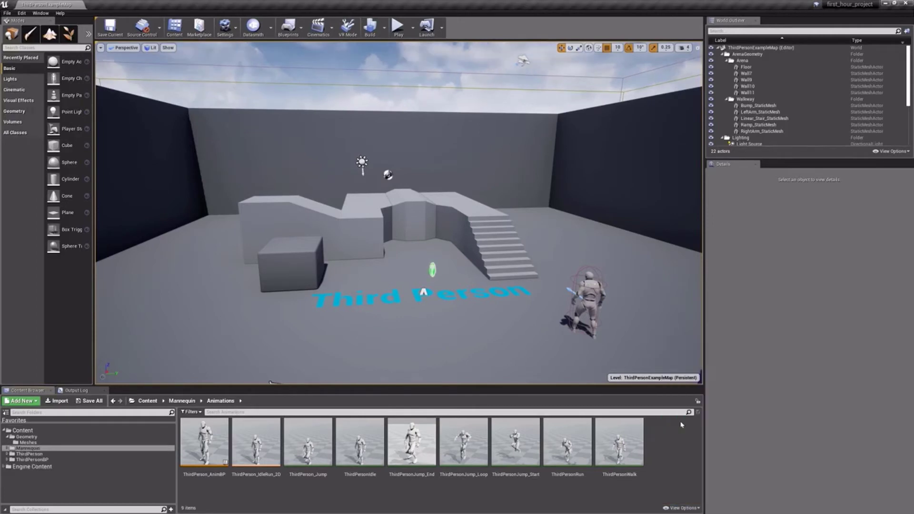
click(682, 508)
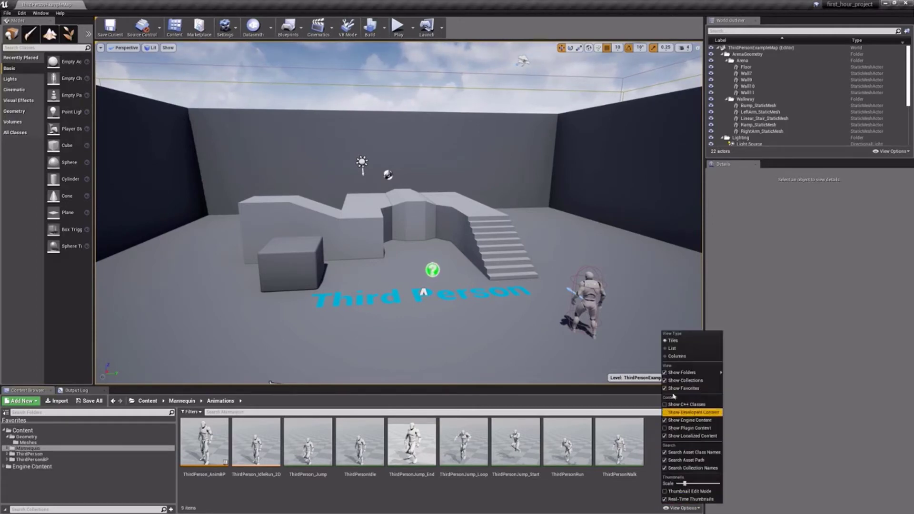
click(669, 349)
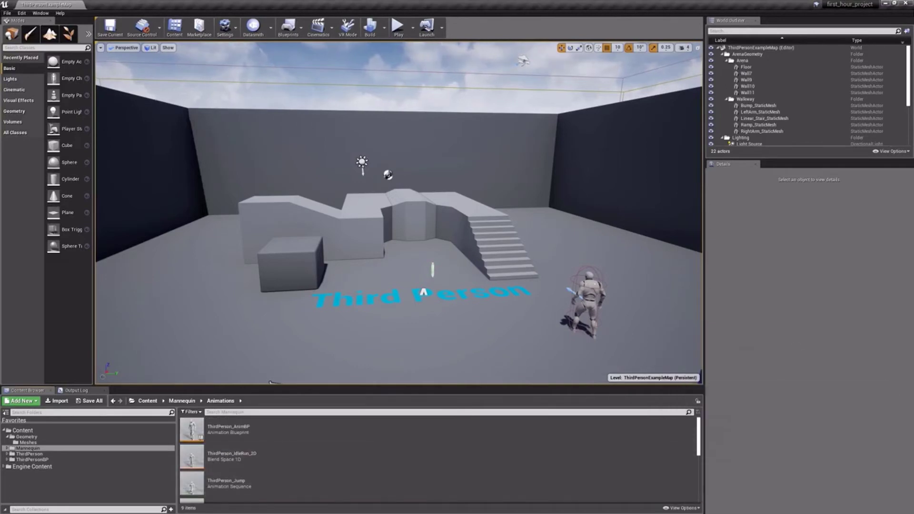
click(682, 508)
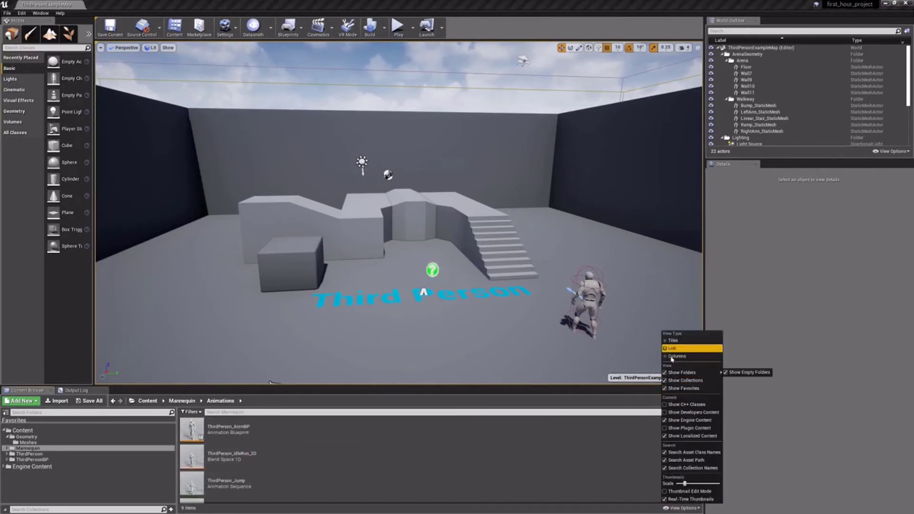
click(675, 362)
click(682, 508)
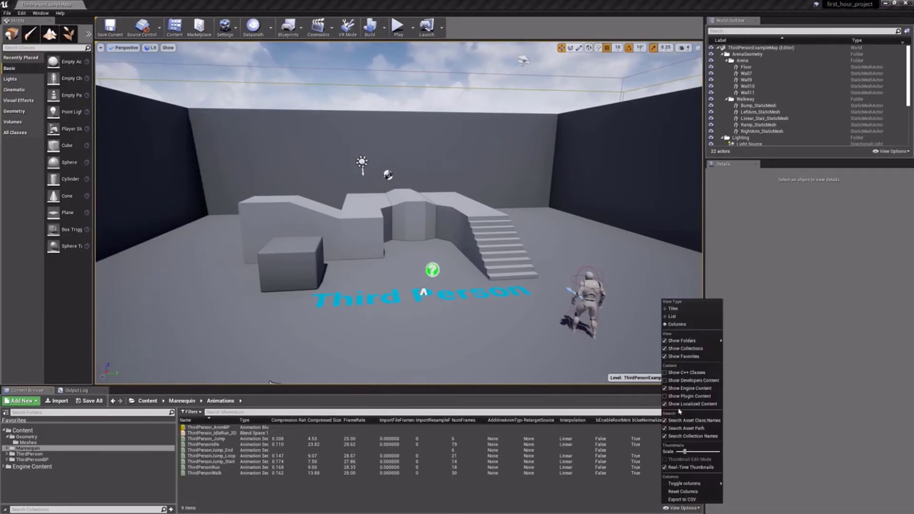
click(673, 308)
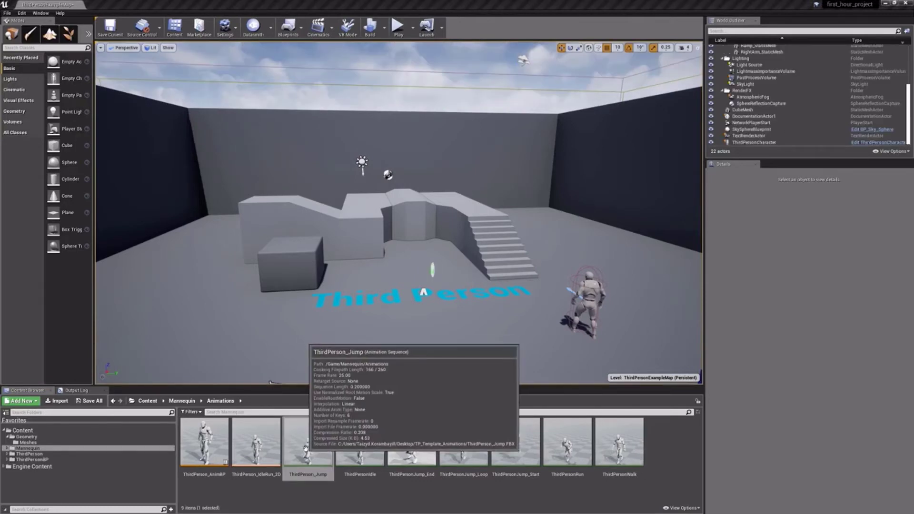
- Drop ThirdPerson_Jump into the level beside the floor text and list Cinematic actors
drag(304, 443, 355, 329)
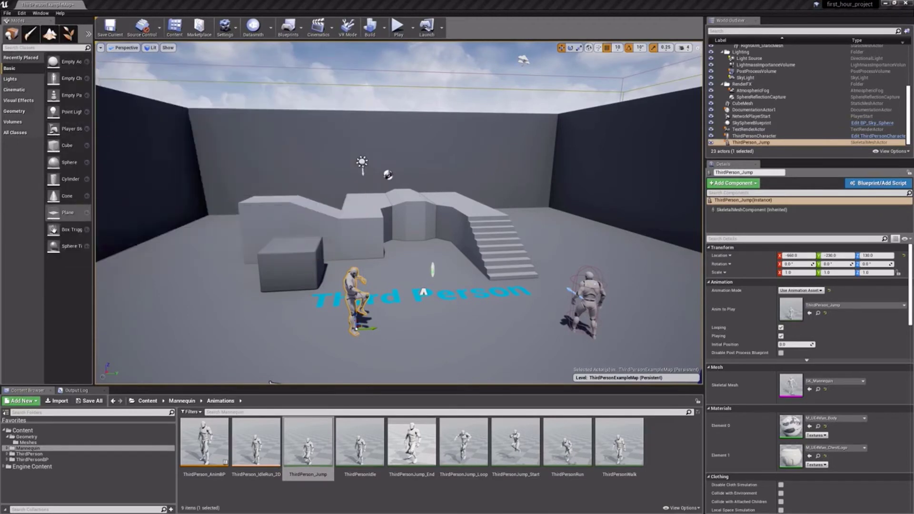
click(14, 90)
- Browse the Visual Effects, All Classes and Basic actor categories
click(9, 106)
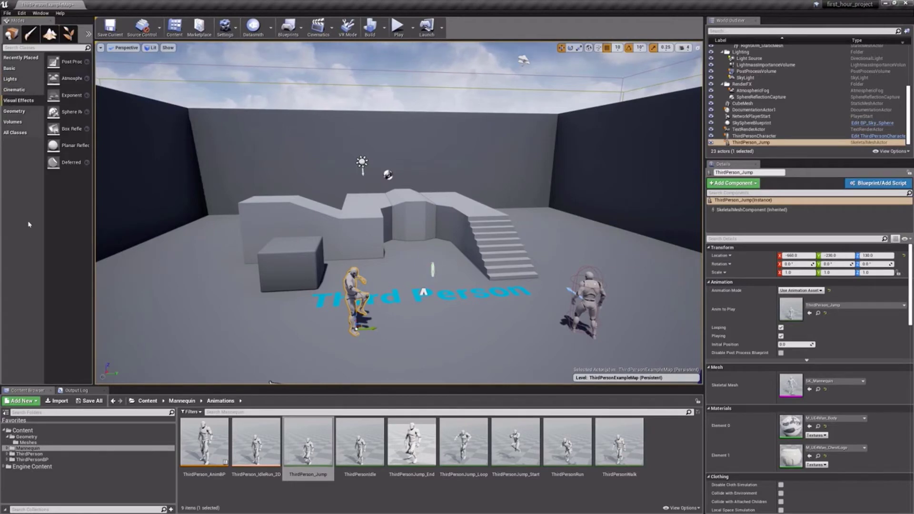
click(15, 132)
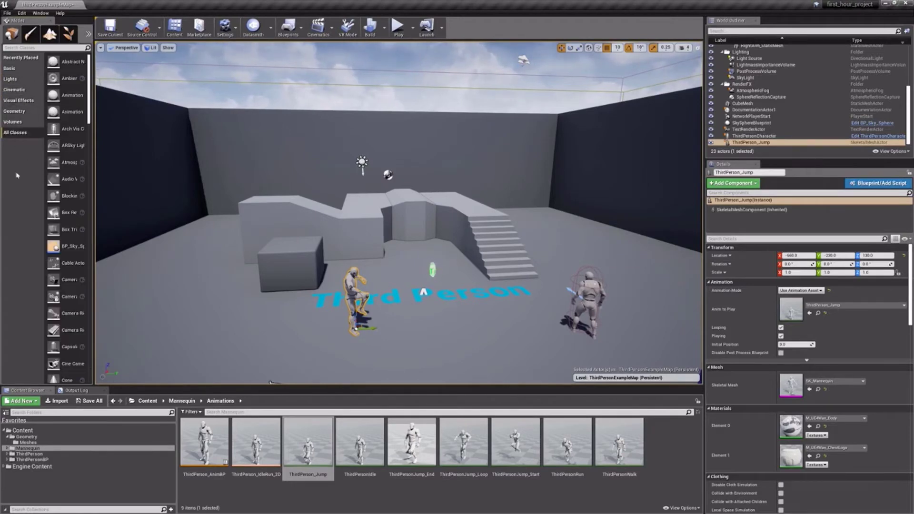
click(10, 68)
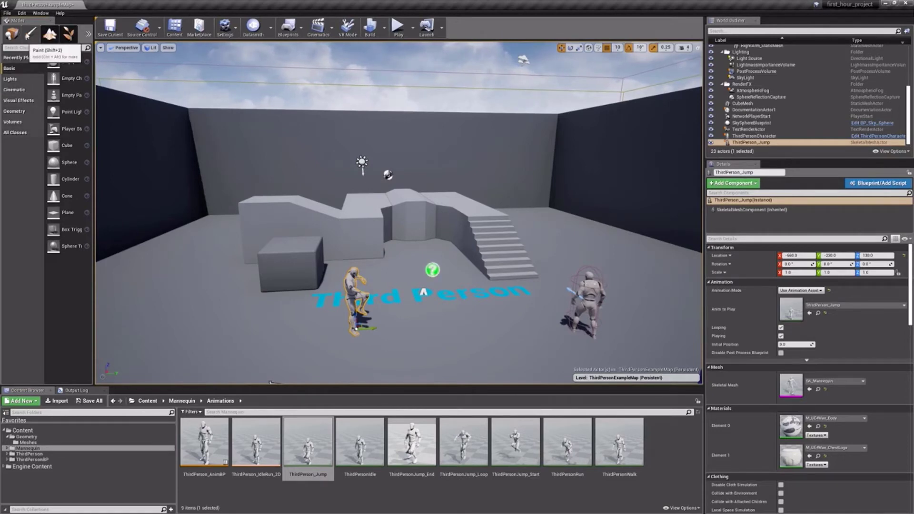
- Try the Paint, Landscape and Foliage modes, then return to Place mode
click(31, 34)
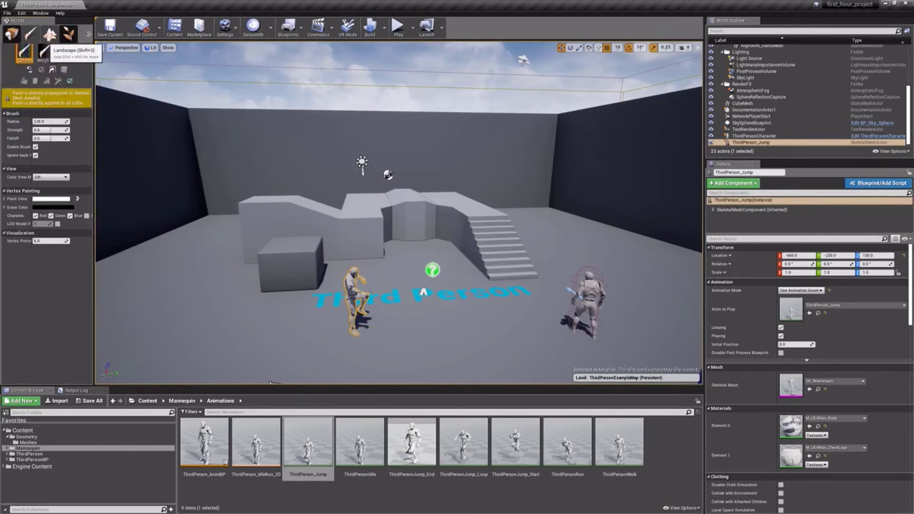
click(49, 37)
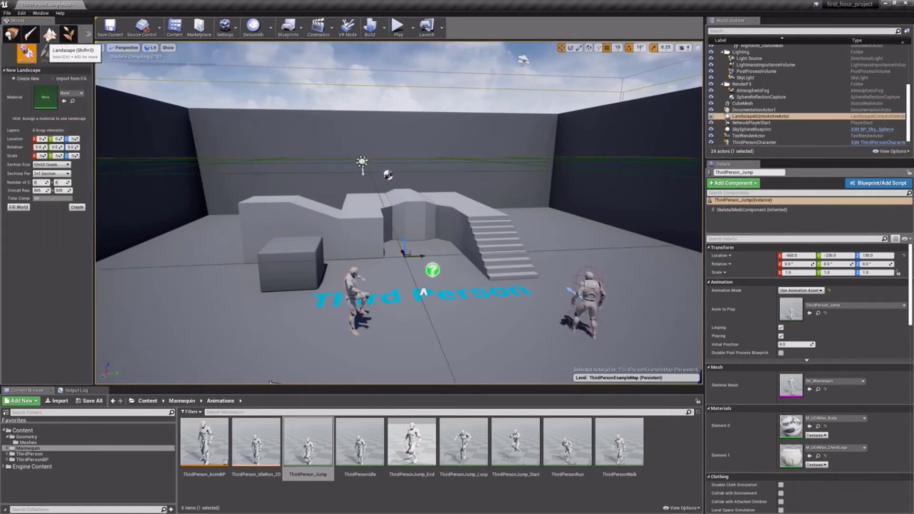
click(69, 35)
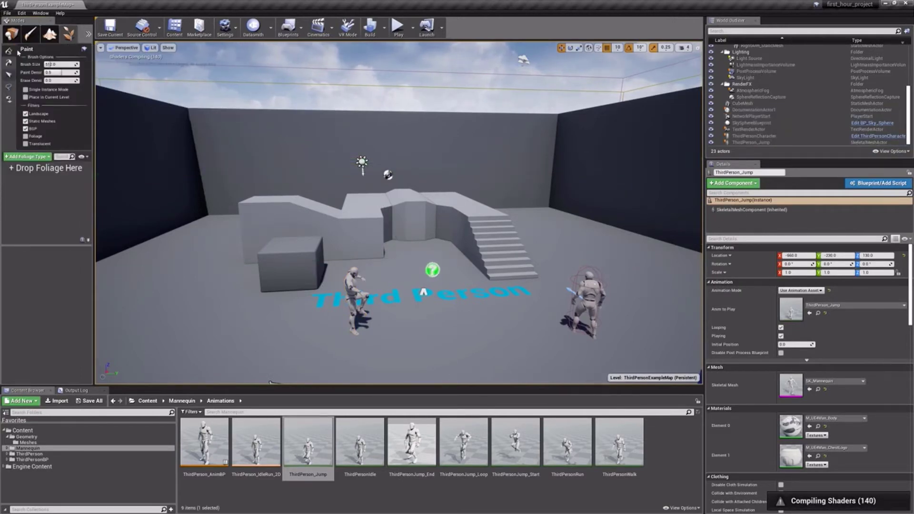
click(11, 34)
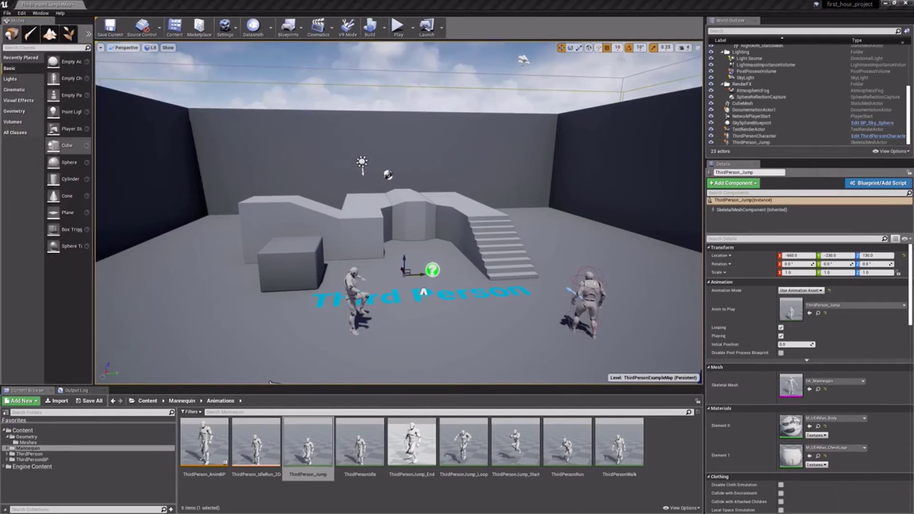
- Place a Cube and a ThirdPersonIdle mannequin in the level near the left platforms
drag(53, 146, 205, 253)
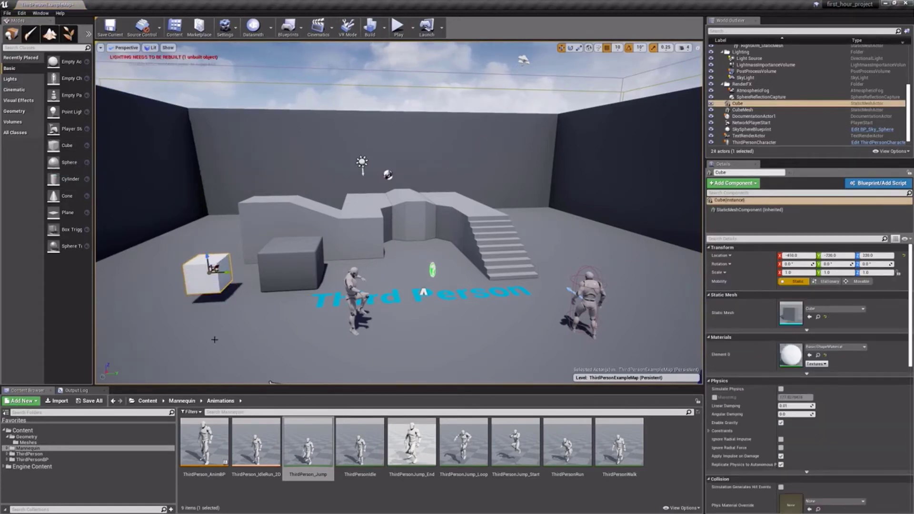
click(360, 443)
drag(360, 443, 266, 321)
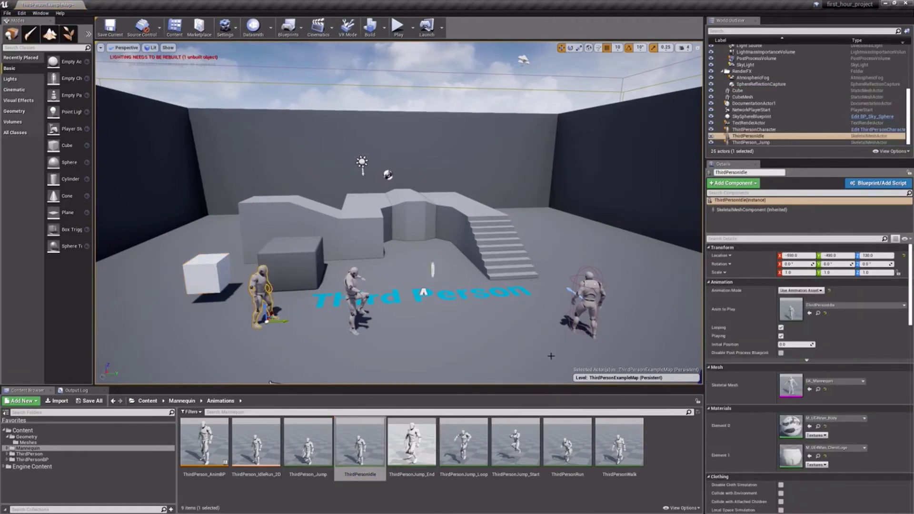
- Fly the viewport camera around the level toward the stairs and mannequins with mouse and WASD
right_drag(409, 236, 409, 236)
drag(409, 236, 438, 285)
middle_drag(438, 285, 565, 210)
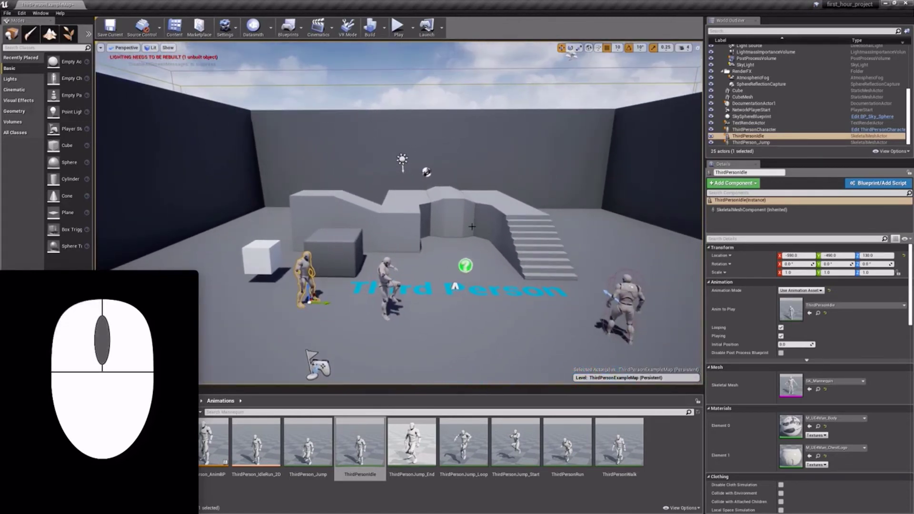
middle_drag(472, 226, 472, 226)
middle_drag(622, 316, 529, 320)
drag(528, 320, 529, 320)
key(w)
key(a)
key(s)
key(d)
drag(130, 262, 130, 262)
- Adjust camera speed, then drag ThirdPerson_Jump right to the foot of the stairs
click(685, 48)
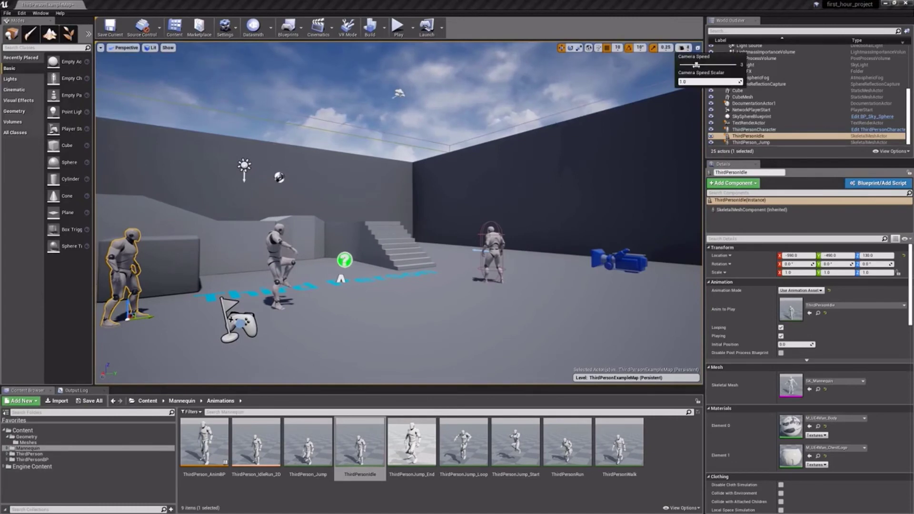
drag(660, 64, 660, 64)
click(684, 48)
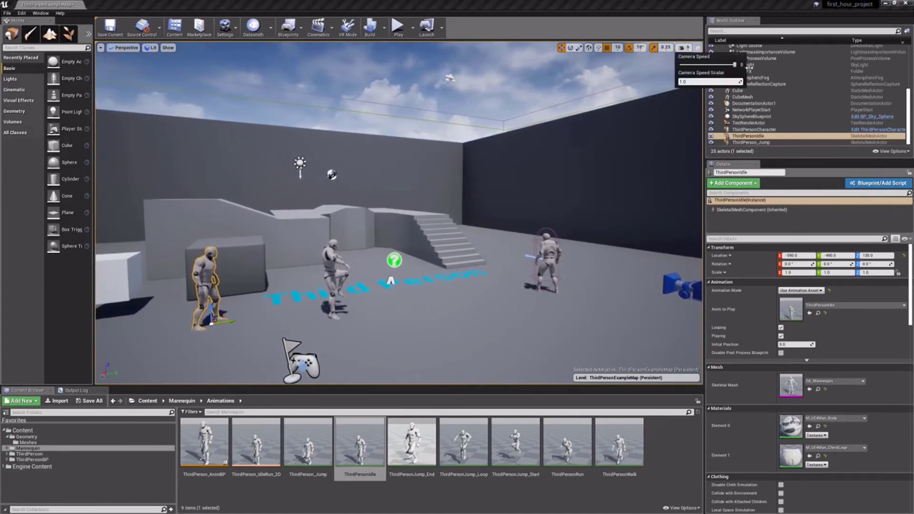
right_drag(496, 221, 497, 224)
click(684, 47)
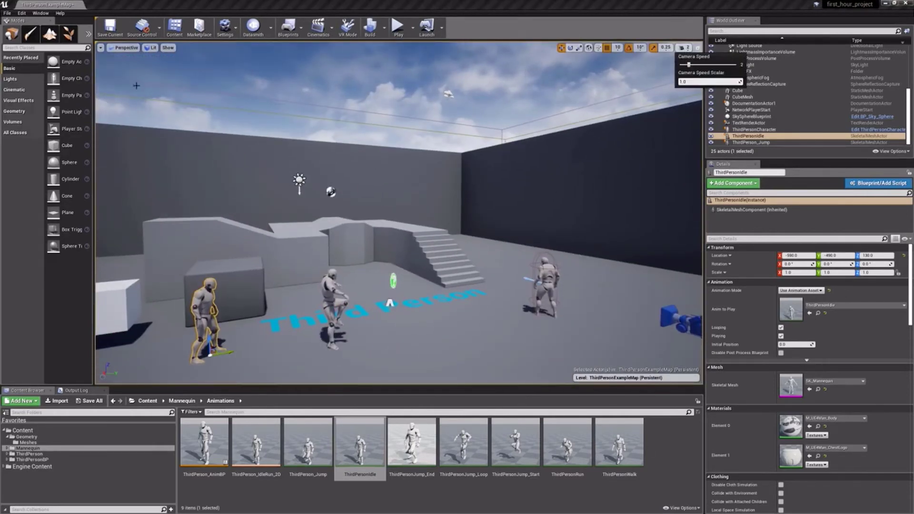
click(334, 304)
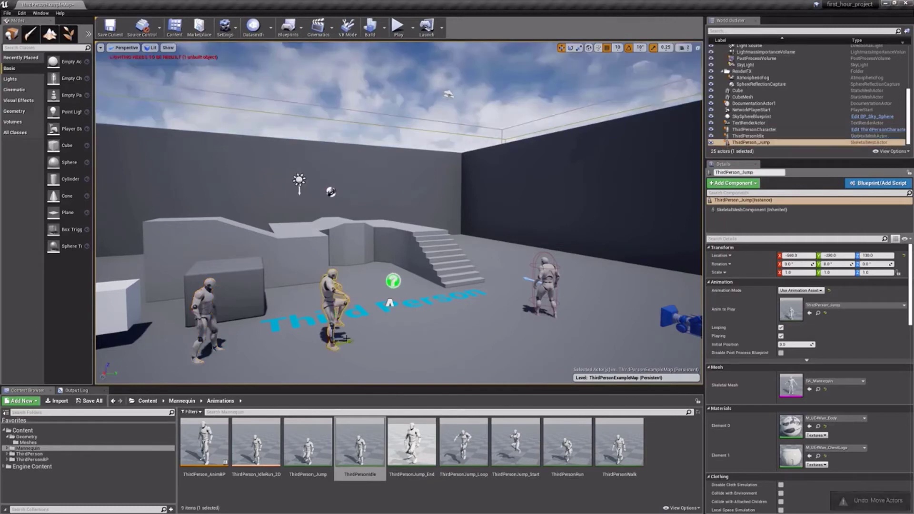
drag(335, 340, 432, 324)
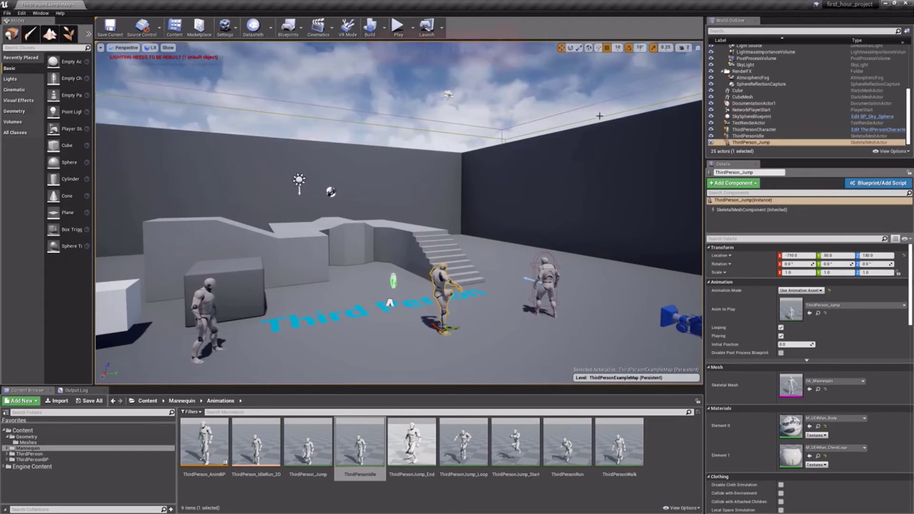
- Rotate the ThirdPerson_Jump mannequin about its vertical axis, trying scale and move modes
click(571, 48)
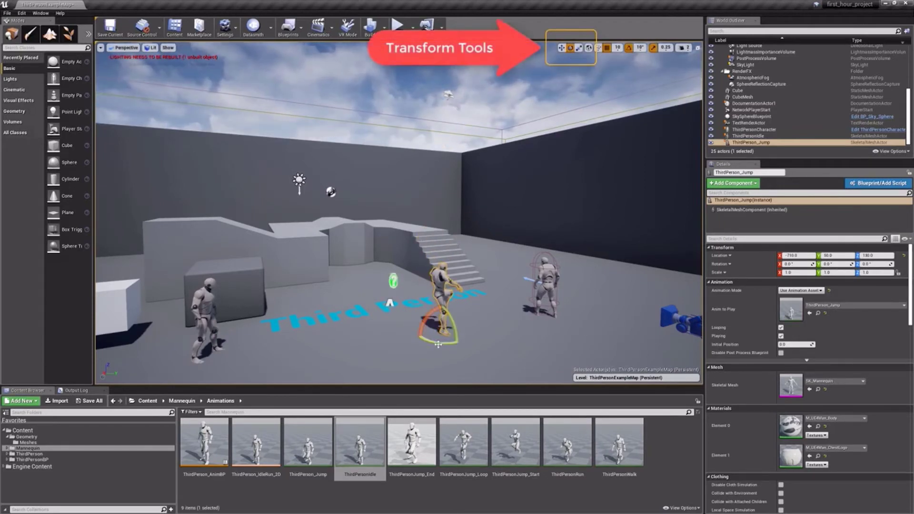
drag(431, 341, 478, 340)
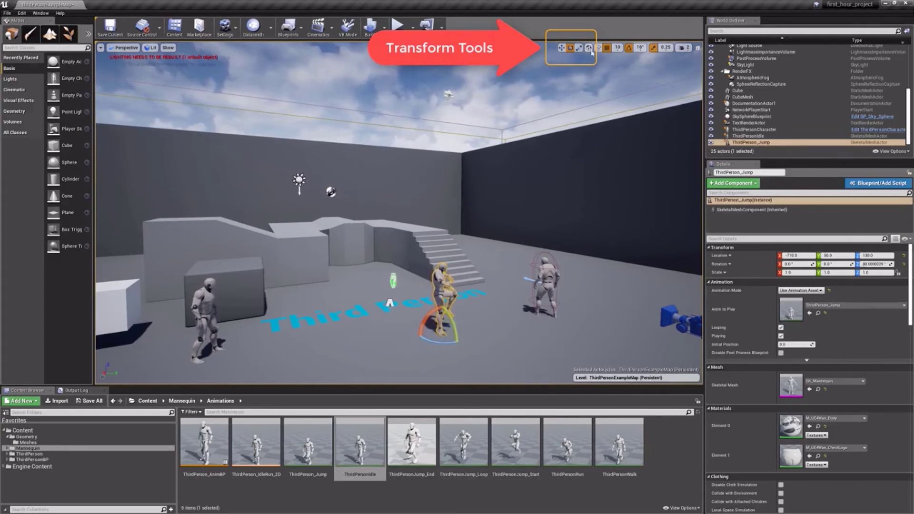
key(r)
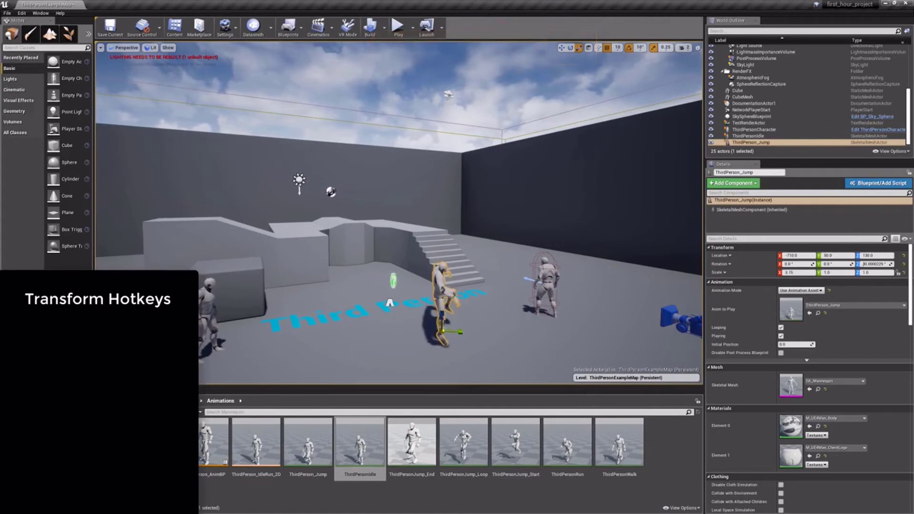
key(w)
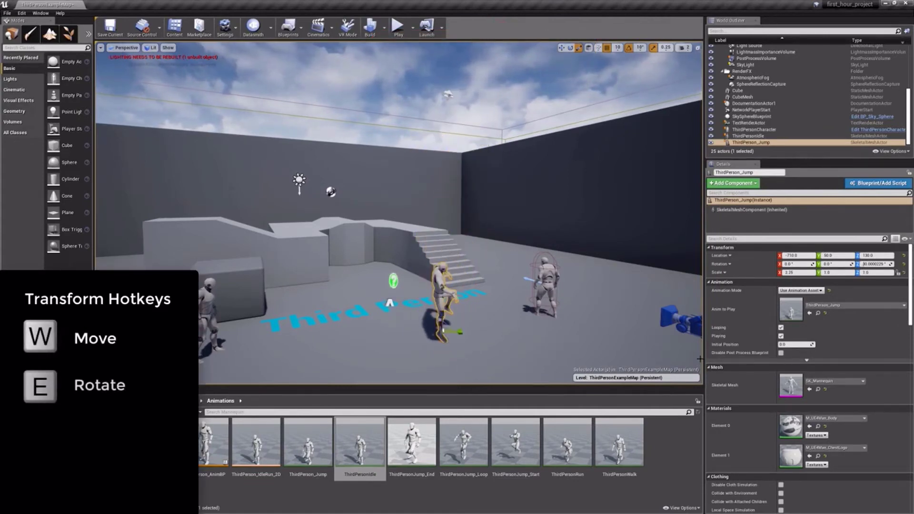
- Undo the stray scale change and nudge the mannequin along Y to -660, 100, 130
key(ctrl+z)
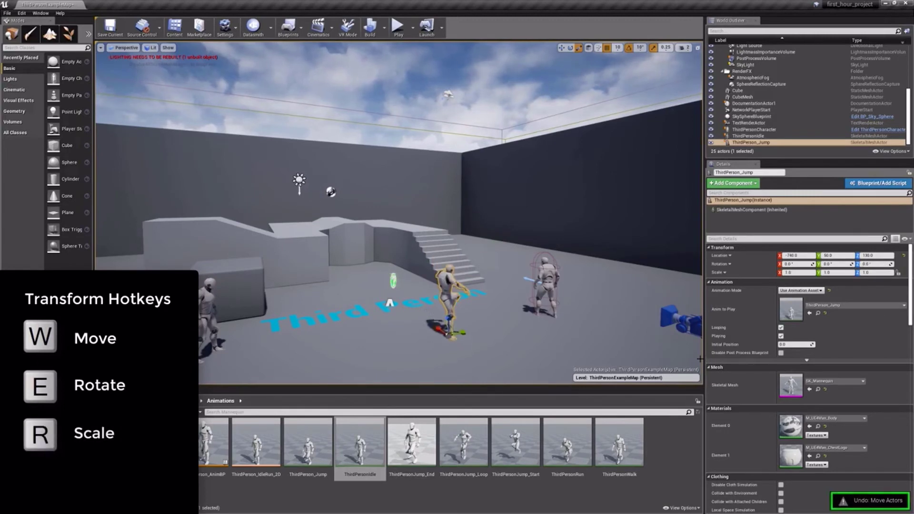
key(ctrl+z)
key(ctrl+z)
key(ctrl+z)
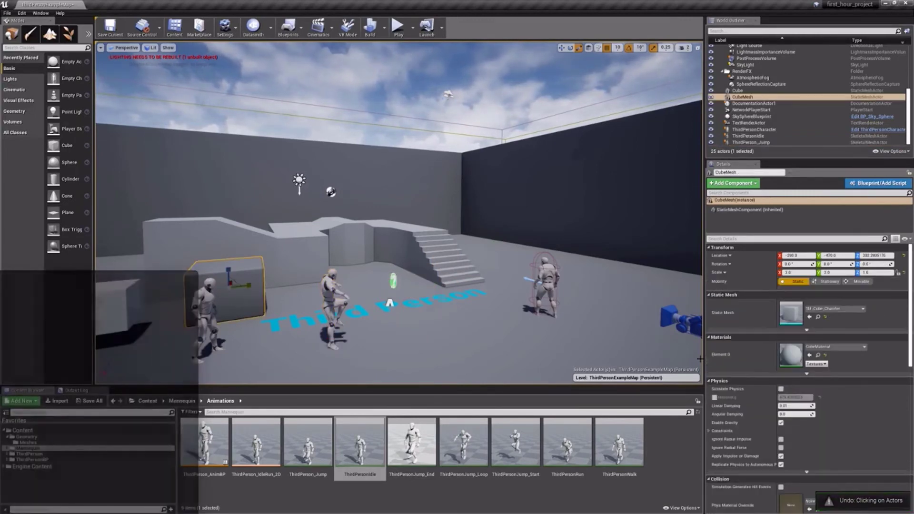
key(ctrl+z)
drag(433, 323, 460, 325)
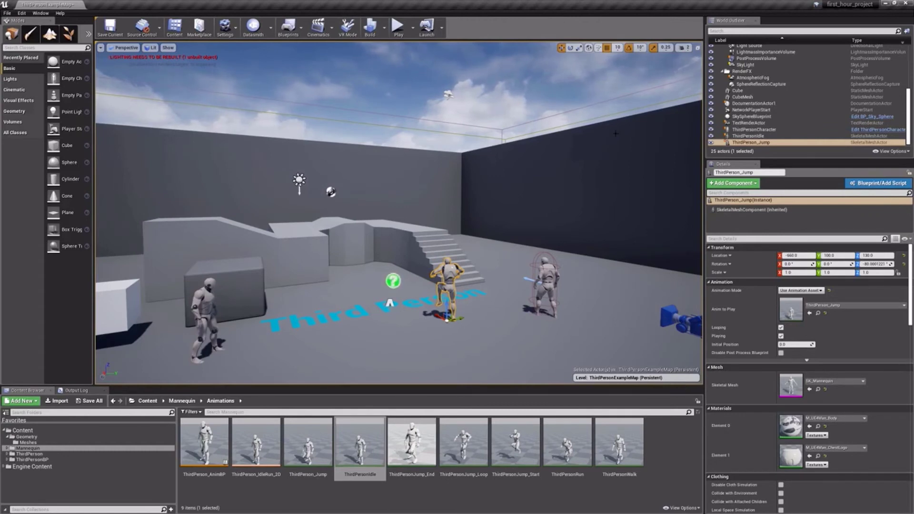
- Review the grid, rotation and scale snap values, then disable grid snapping and scale snapping
click(618, 48)
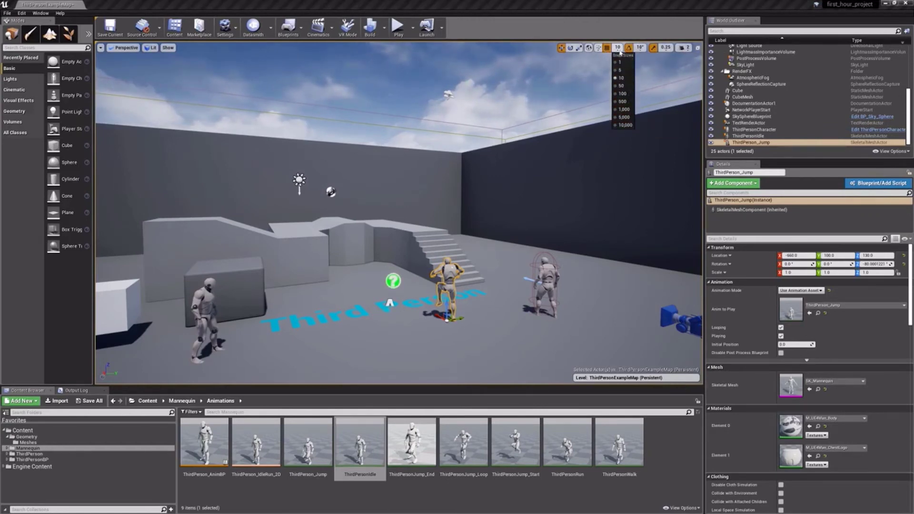
click(640, 48)
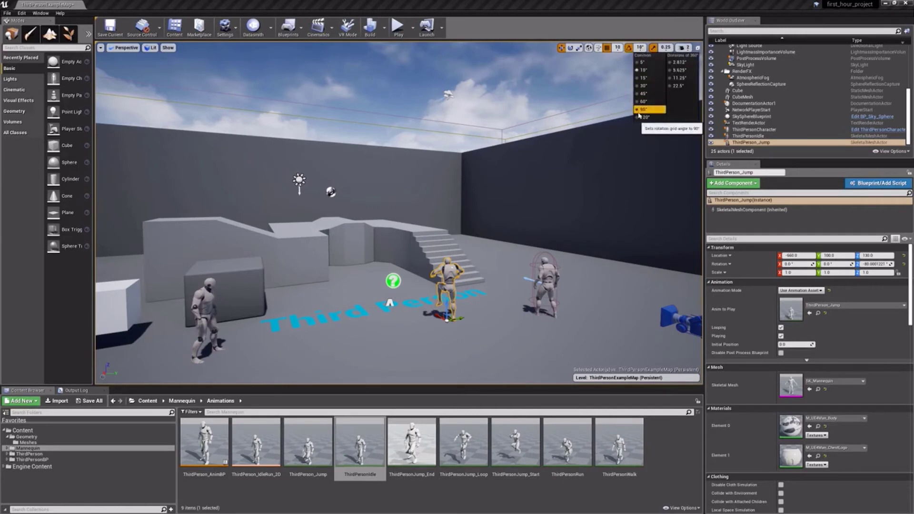
click(666, 48)
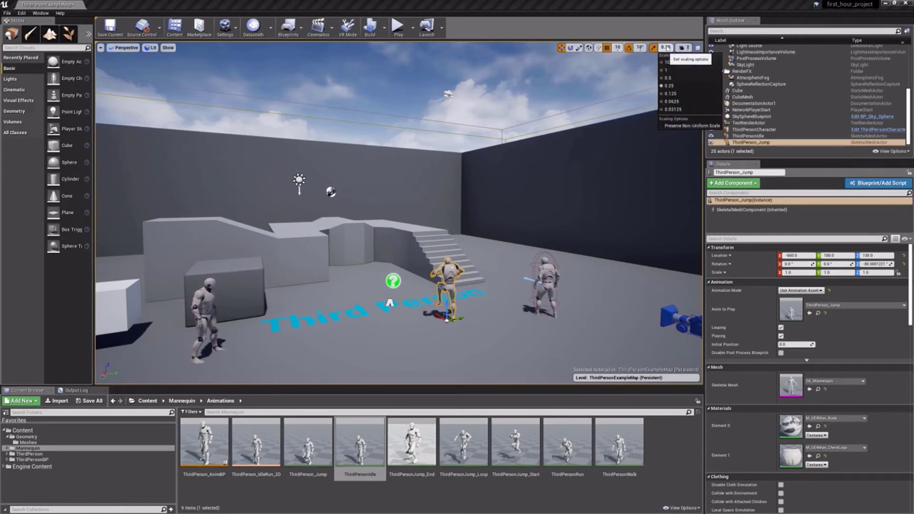
click(607, 49)
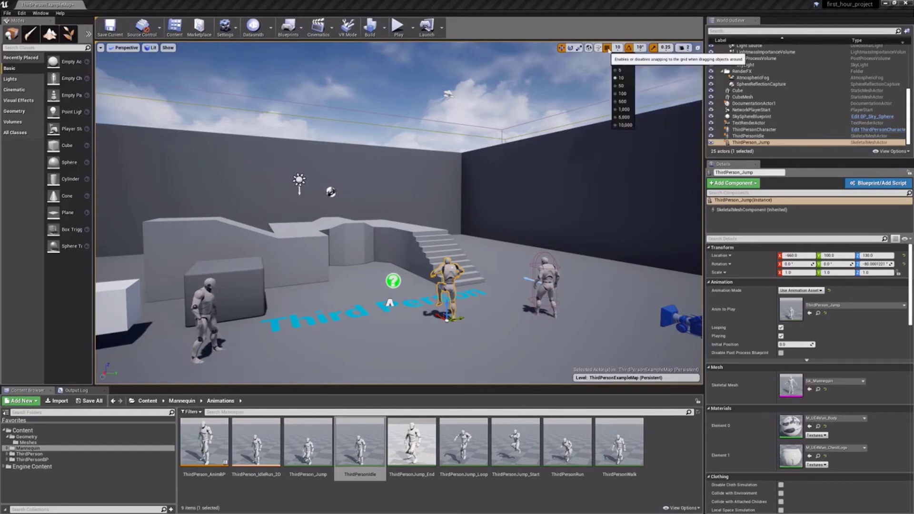
click(654, 48)
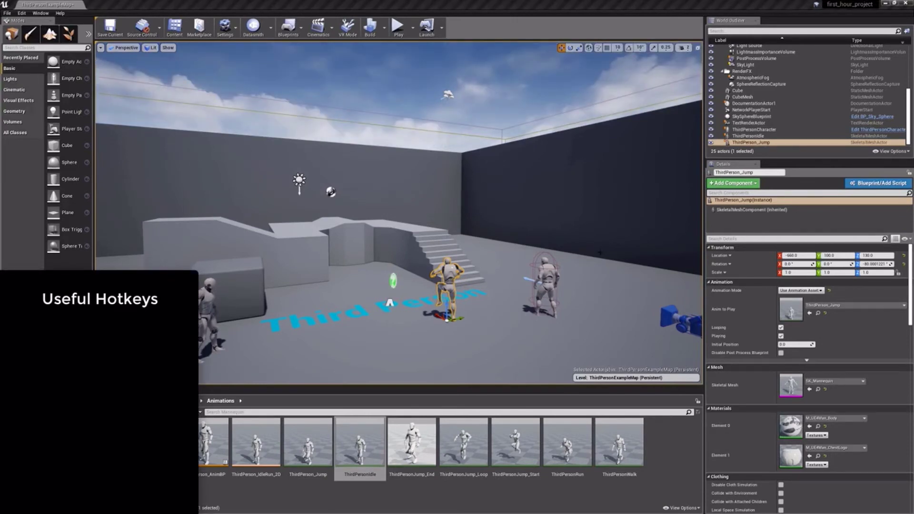
- With the jumping mannequin selected, toggle Game View on and off, then raise the camera over the stairs
click(511, 272)
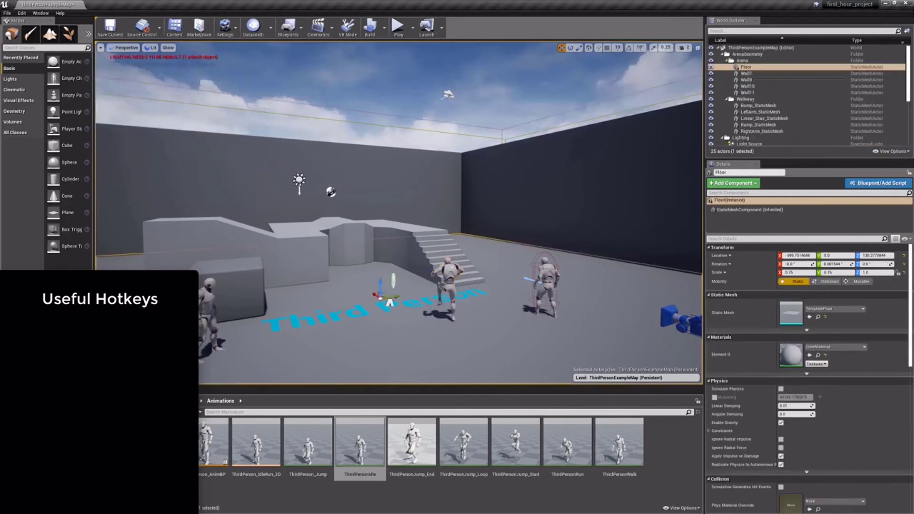
click(454, 280)
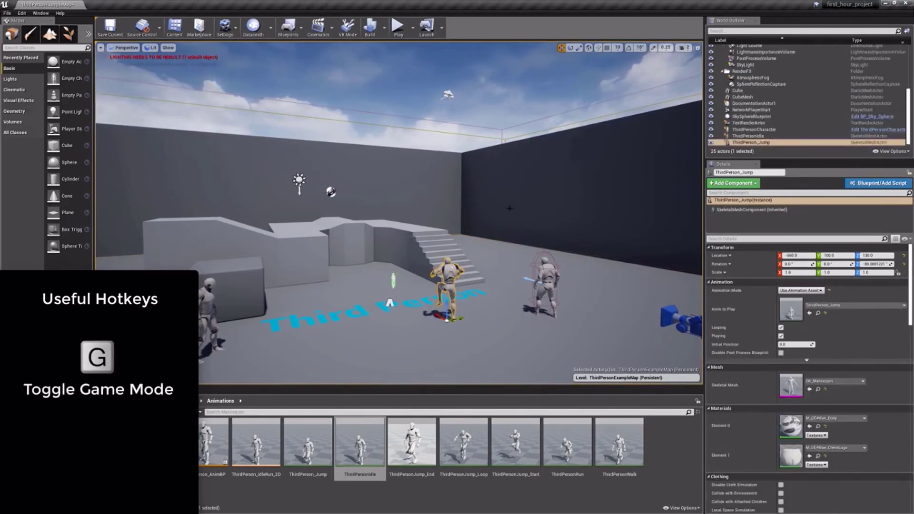
key(g)
key(g)
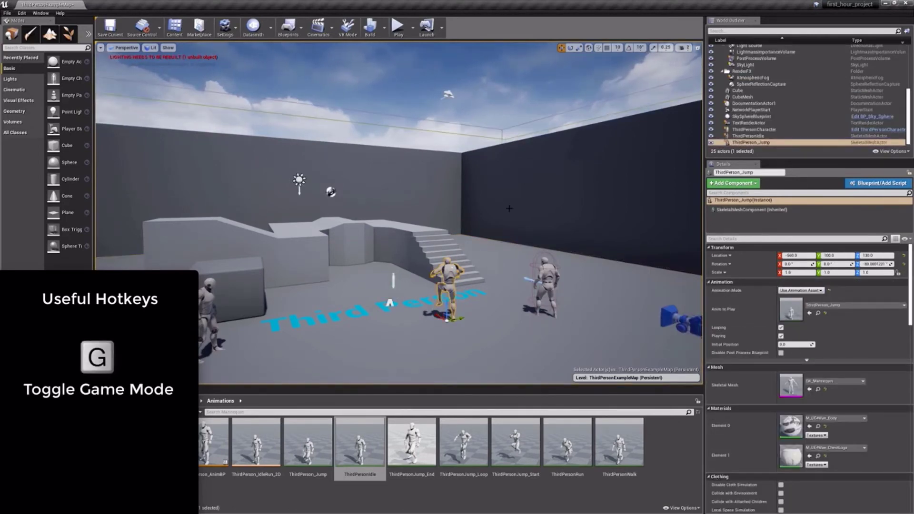
key(g)
key(g)
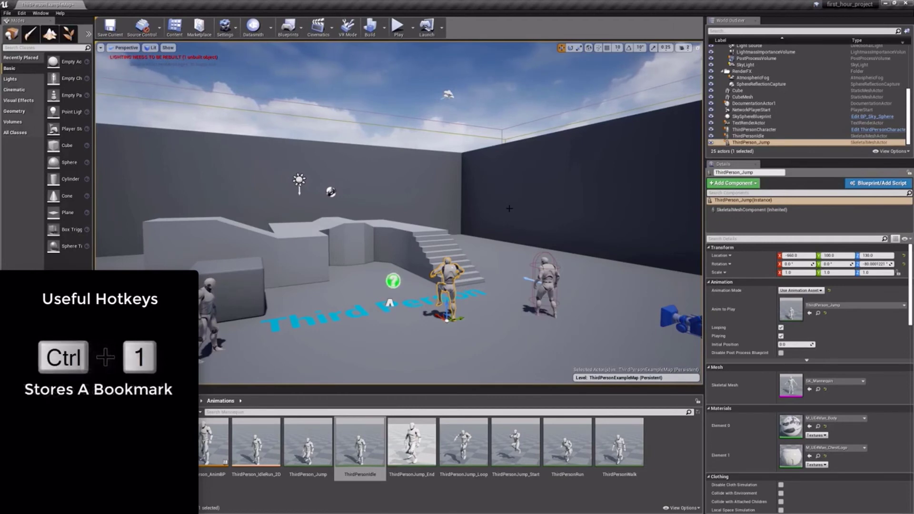
right_drag(509, 208, 484, 246)
- Cycle the camera through stored bookmarks 1, 2 and 3
key(1)
key(2)
key(1)
key(2)
key(1)
key(2)
key(3)
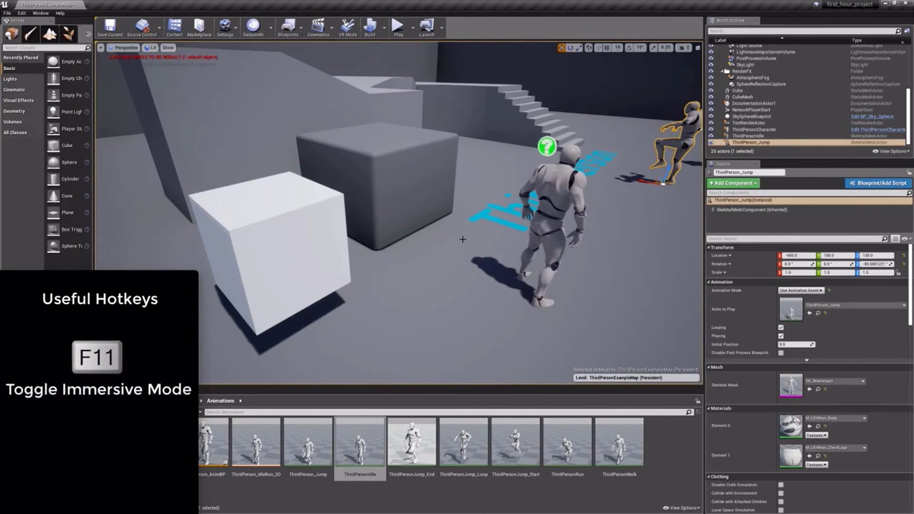
- Go full screen with F11, frame the selected mannequin close up, and browse the viewport bookmark options
key(F11)
key(F11)
key(F11)
key(F11)
click(562, 102)
key(f)
key(f)
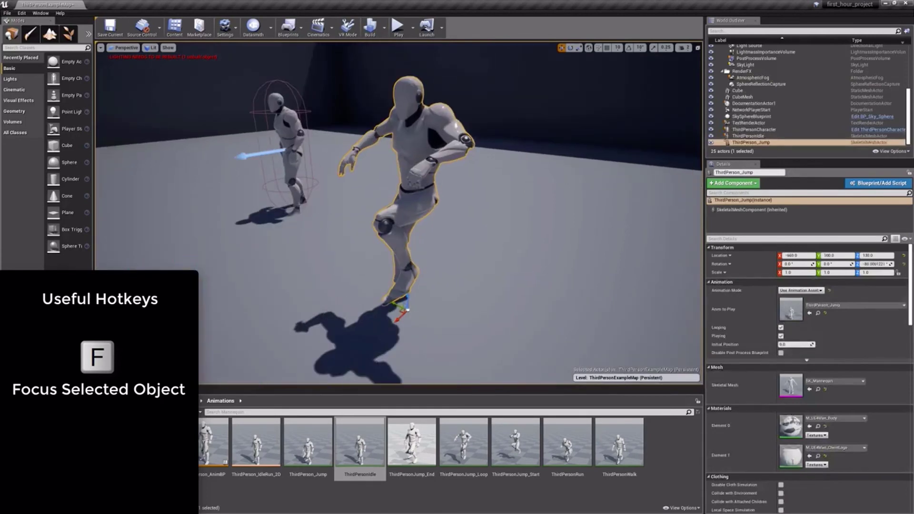
click(101, 47)
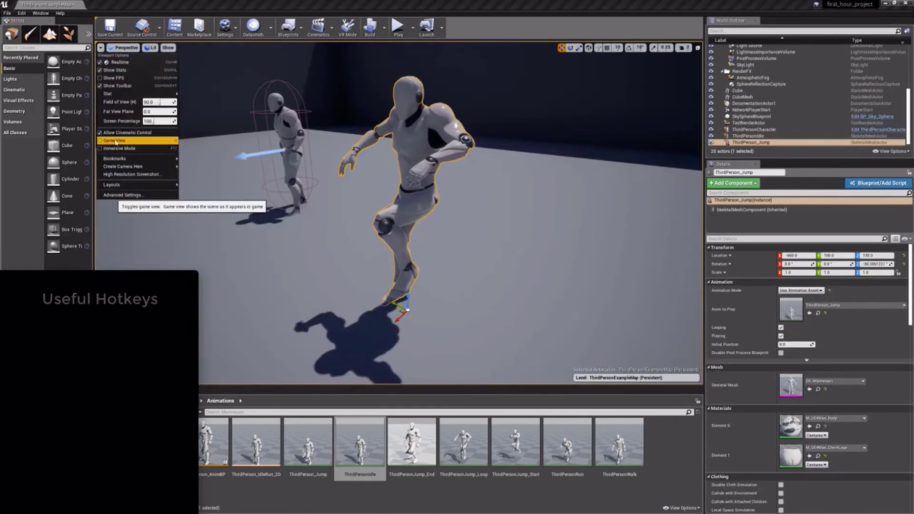
mouse_move(113, 158)
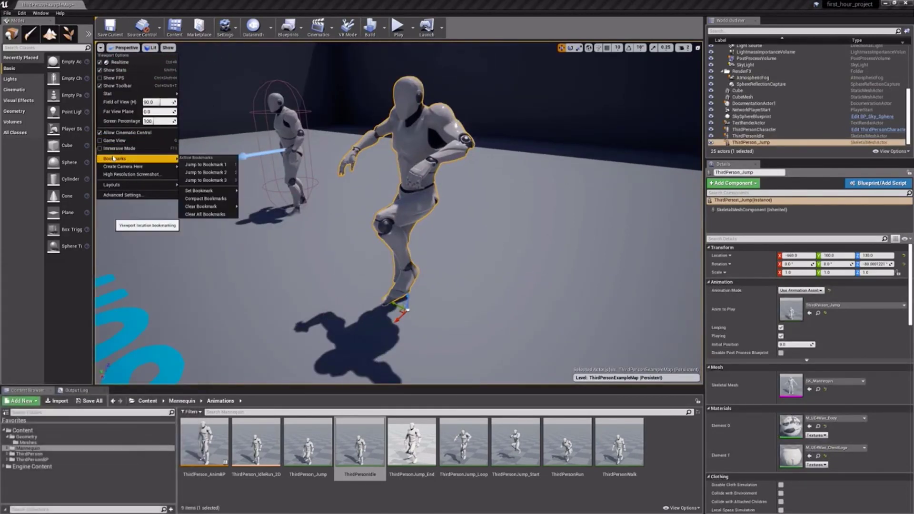
- In the World Outliner, collapse ArenaGeometry and RenderFX, expand Lighting, and select Light Source (2.75 lux)
key(Escape)
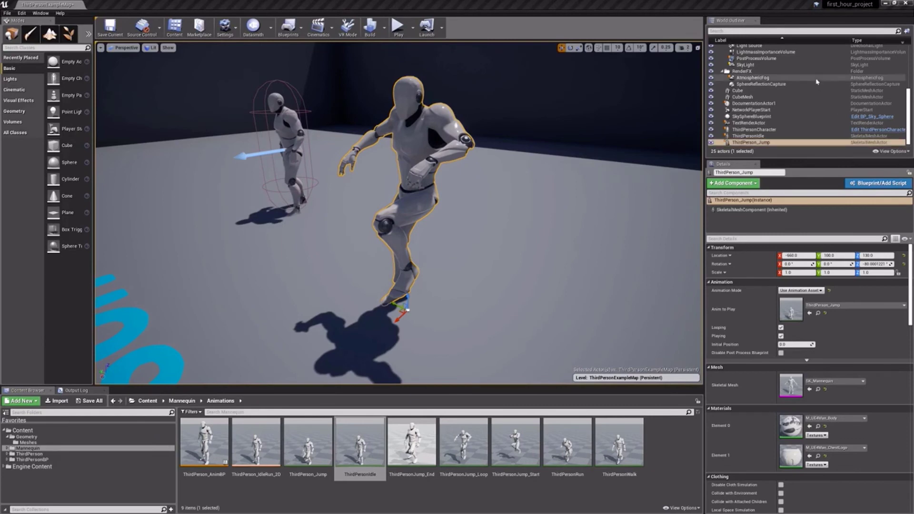
scroll(816, 82, up, 1)
scroll(816, 82, up, 5)
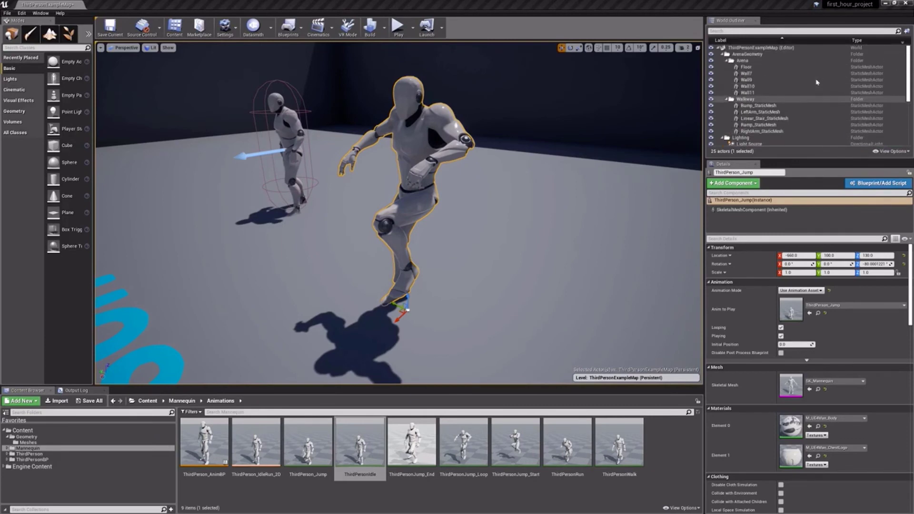
click(723, 54)
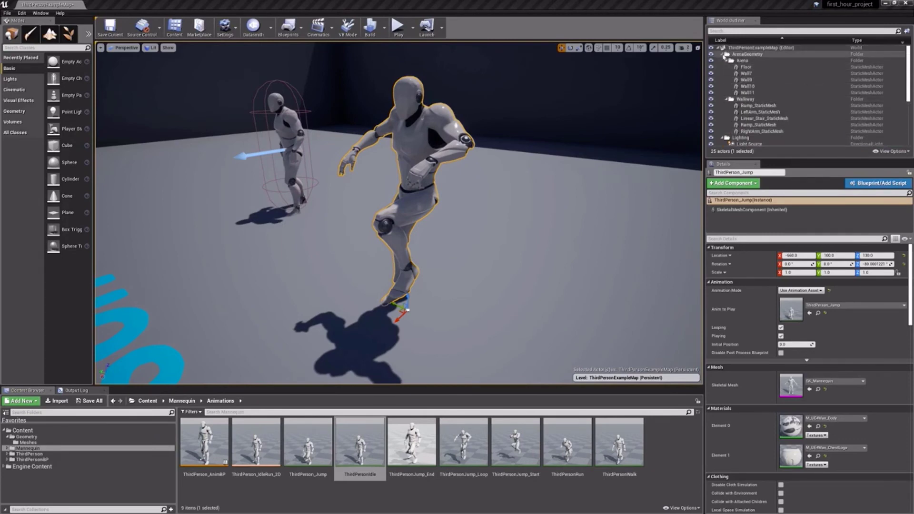
click(727, 61)
click(724, 61)
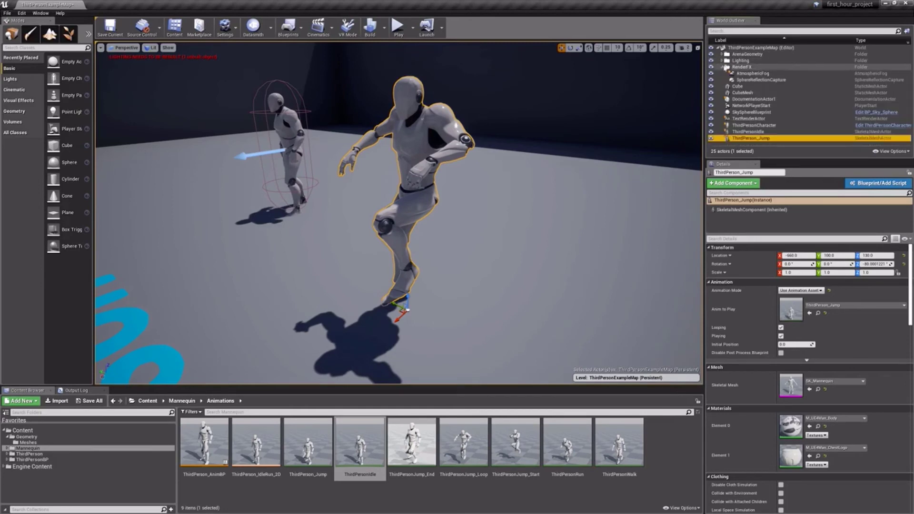
click(723, 67)
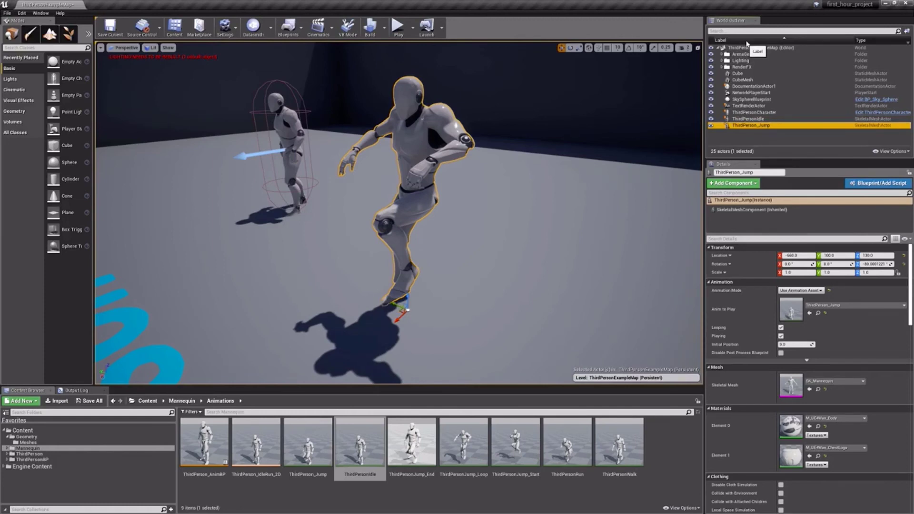
click(725, 61)
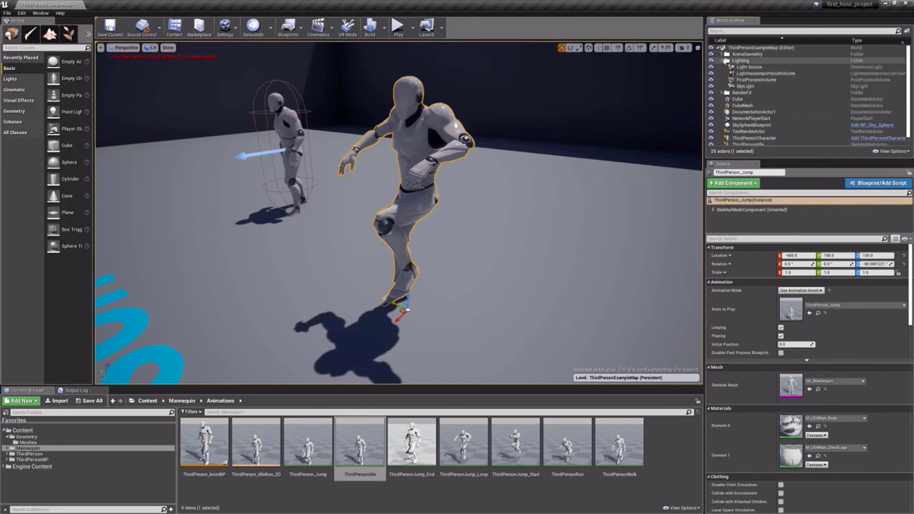
click(744, 67)
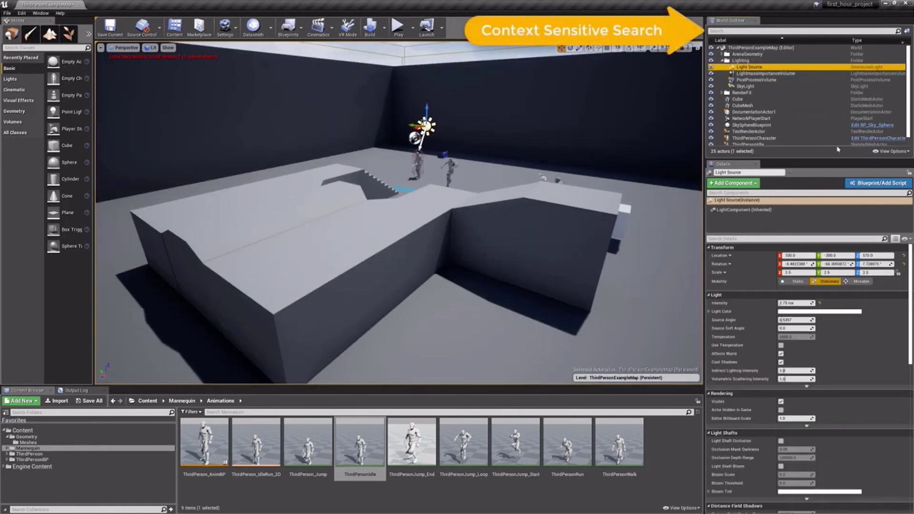
- Compare selections, then settle on PostProcessVolume to show its Lens, Bloom and Exposure details
click(762, 79)
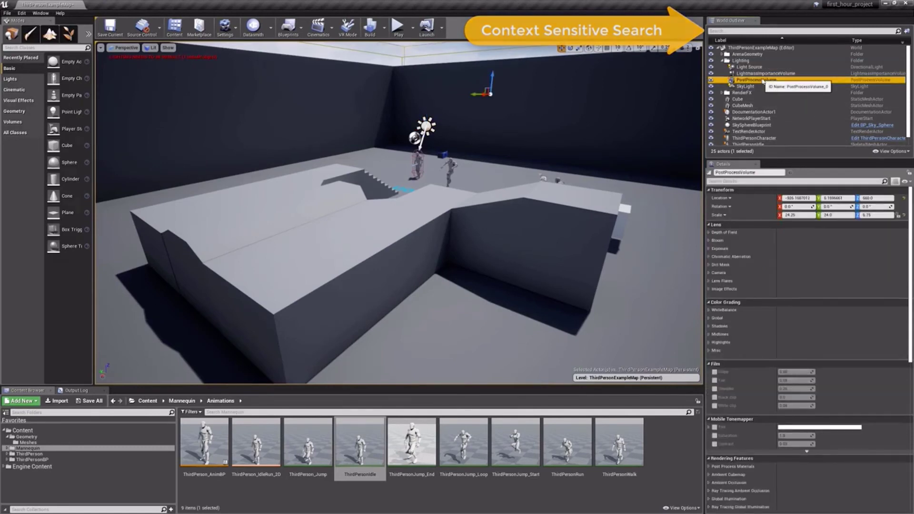
click(449, 172)
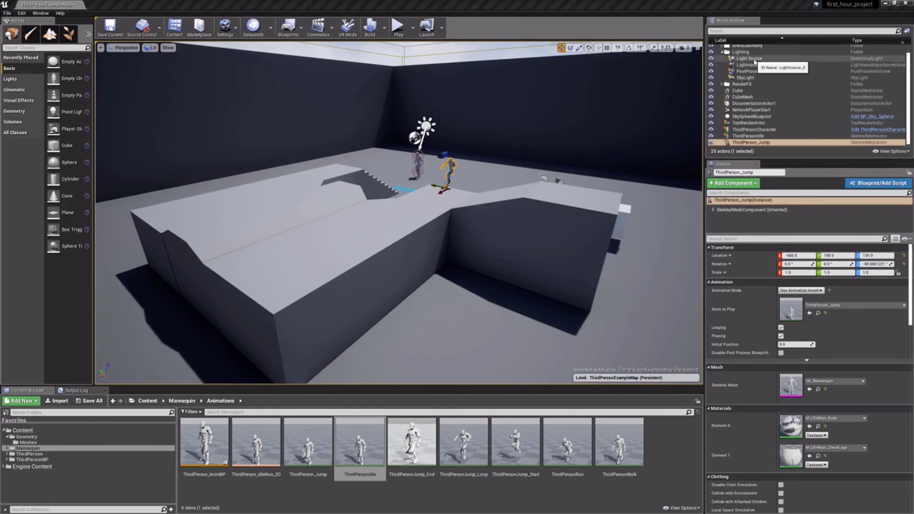
click(755, 59)
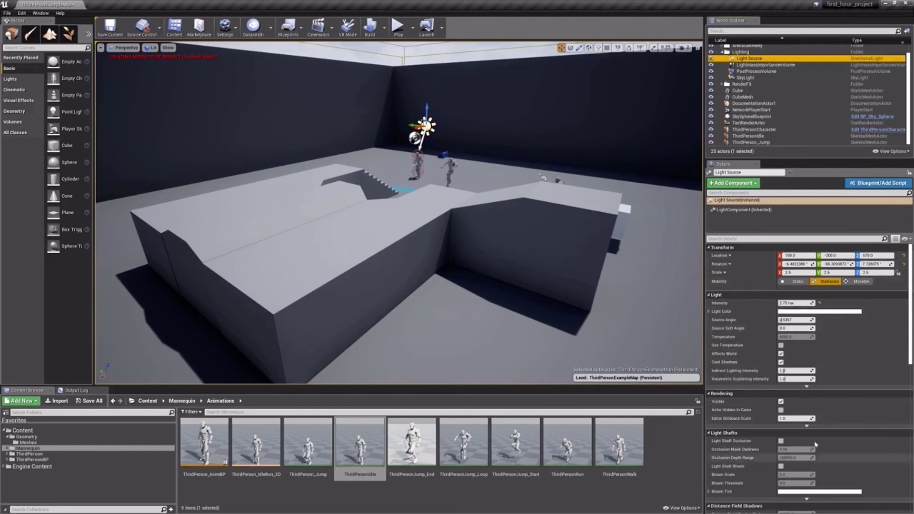
click(757, 71)
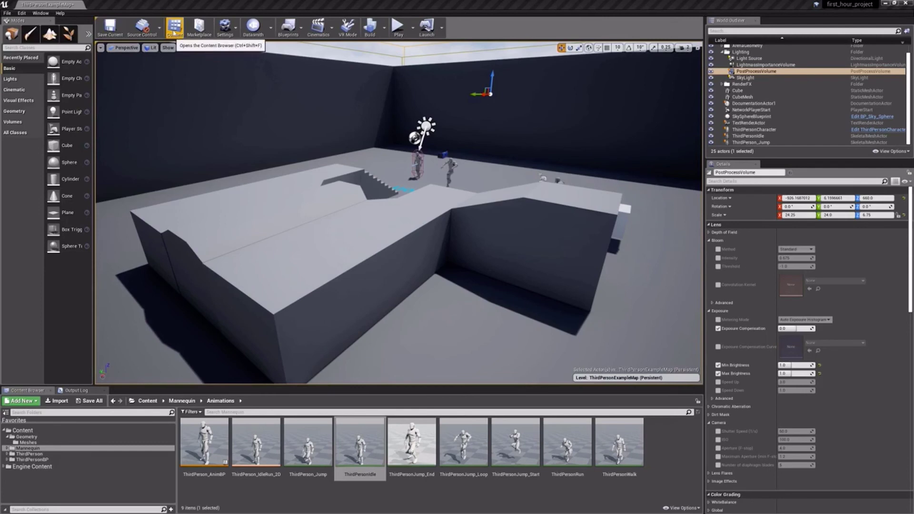
click(225, 27)
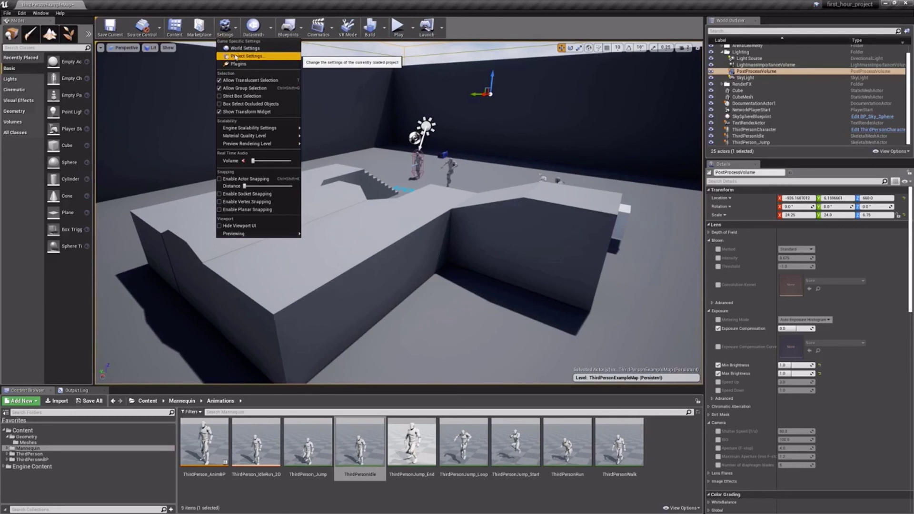
click(465, 22)
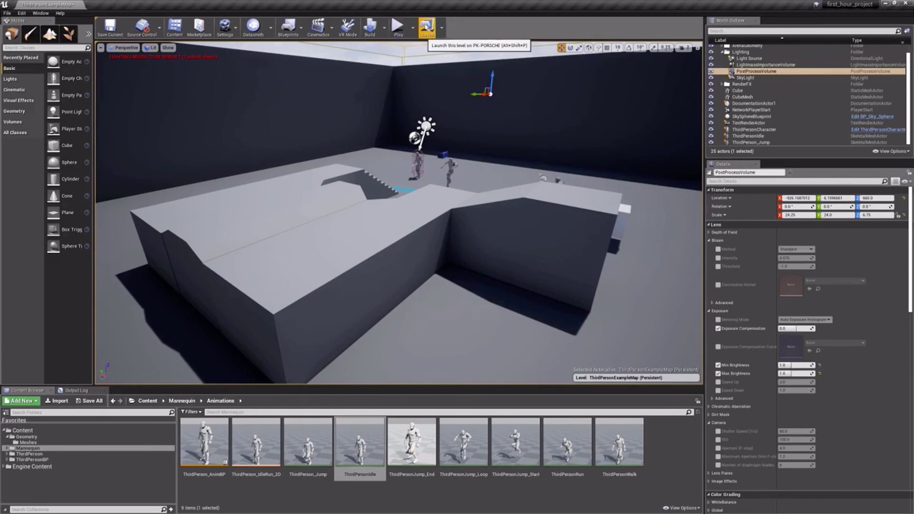
click(413, 28)
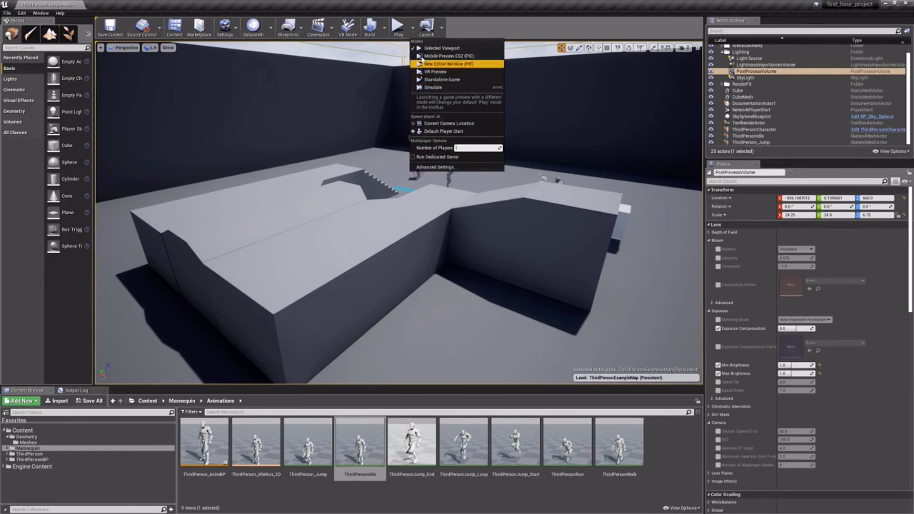
click(442, 30)
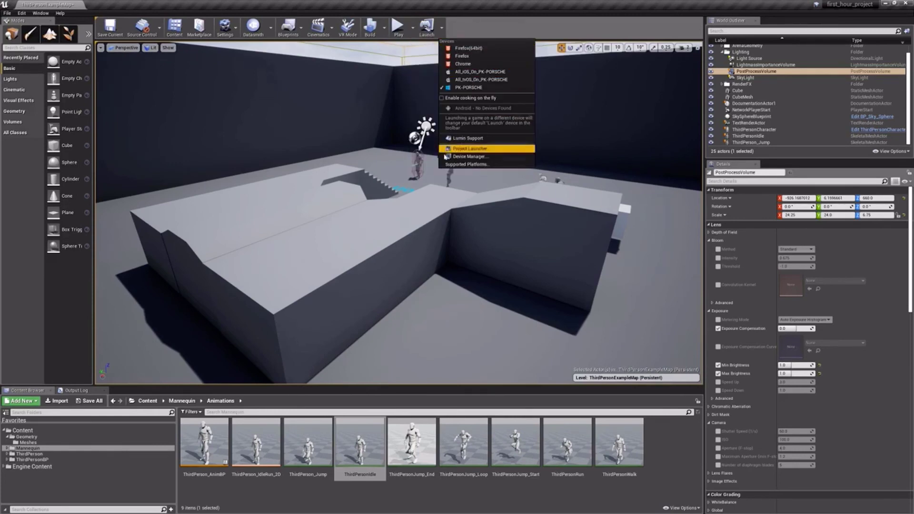
click(318, 28)
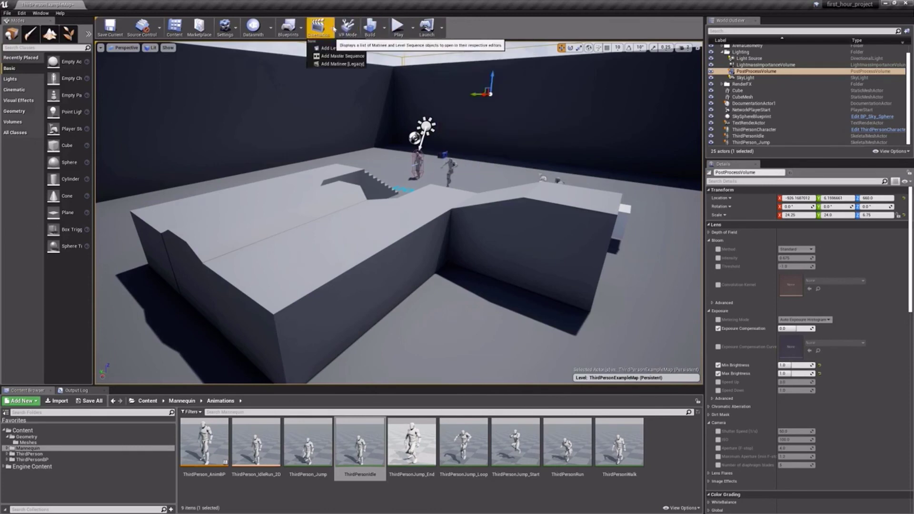
click(318, 28)
click(467, 26)
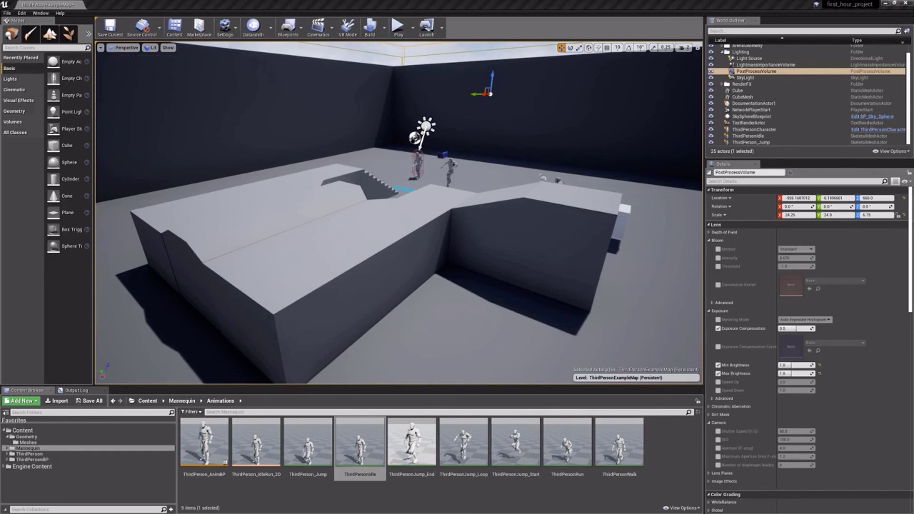
- Browse the File, Edit, Window and Help menus
click(7, 14)
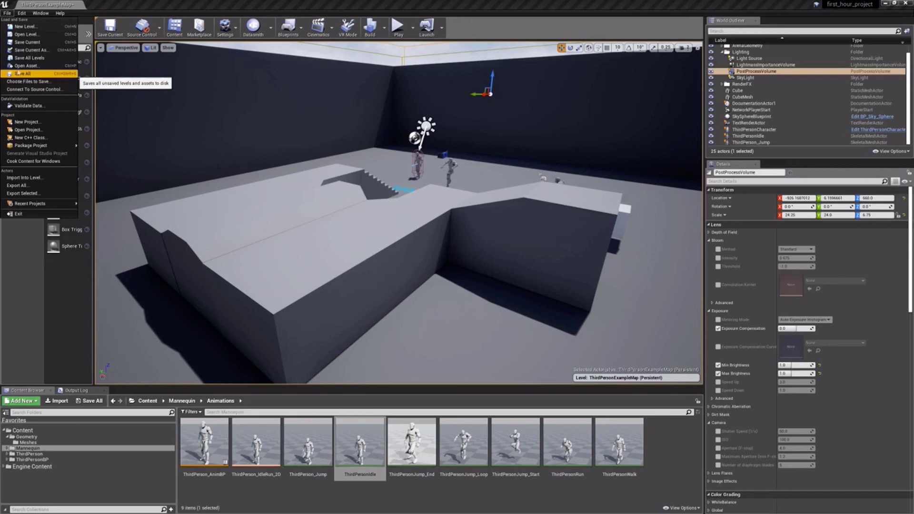
click(24, 13)
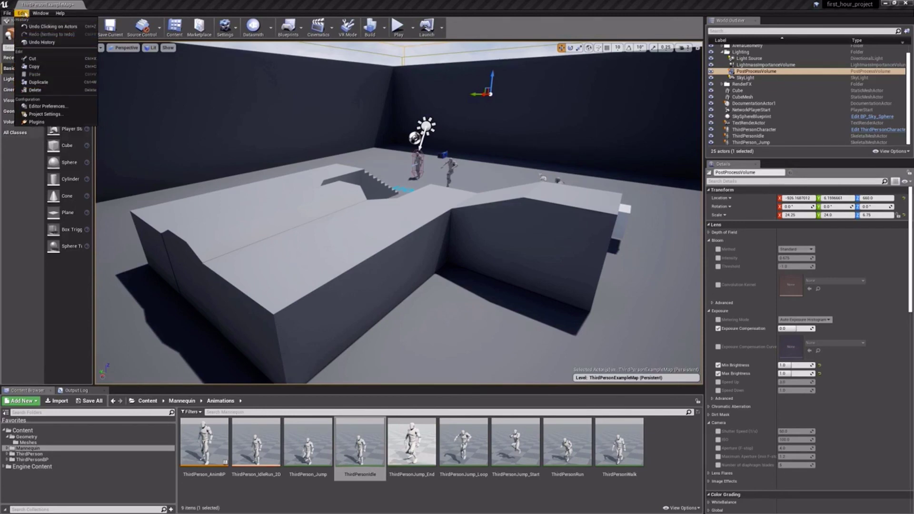
mouse_move(42, 14)
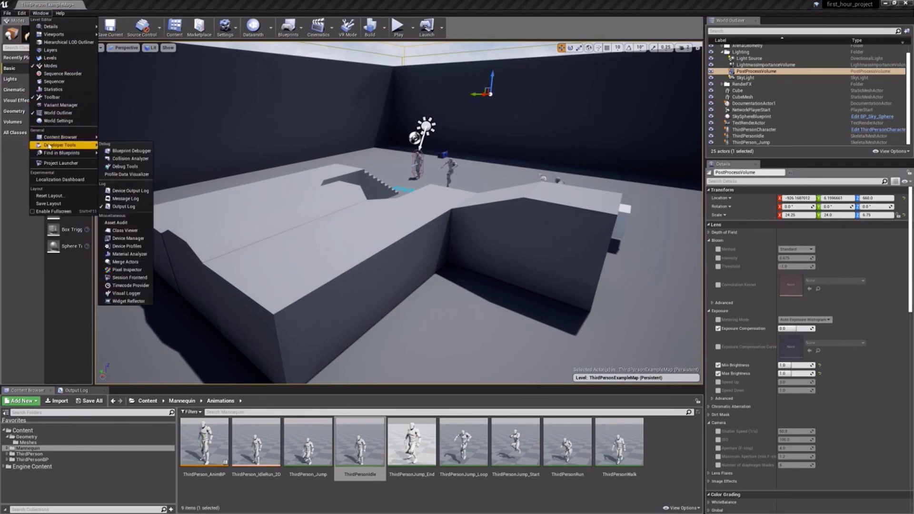
mouse_move(49, 154)
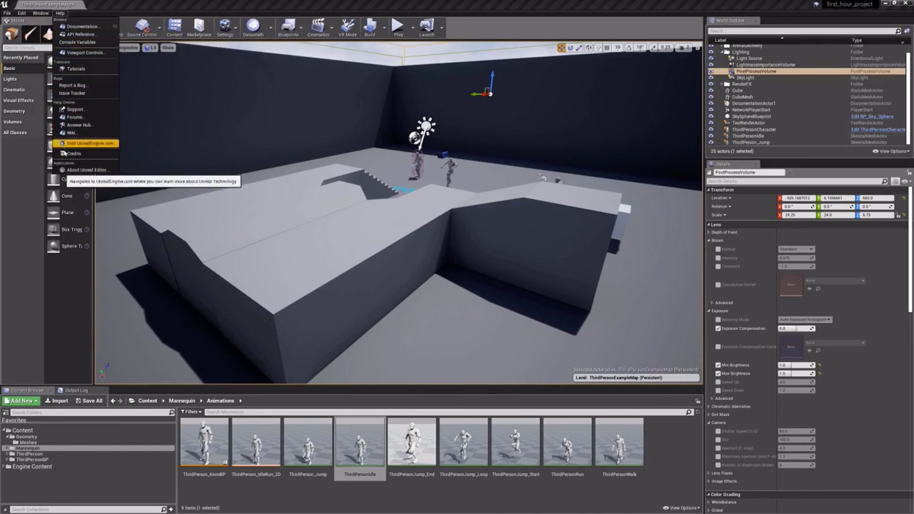
click(60, 13)
- Raise the LeftArm block, move Ramp_StaticMesh left and down, then start Play
click(415, 219)
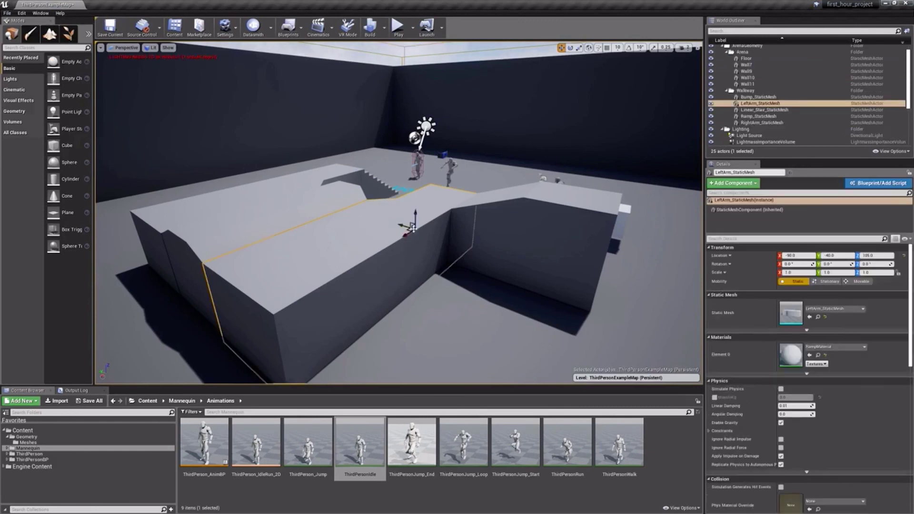
drag(414, 215, 415, 191)
click(524, 251)
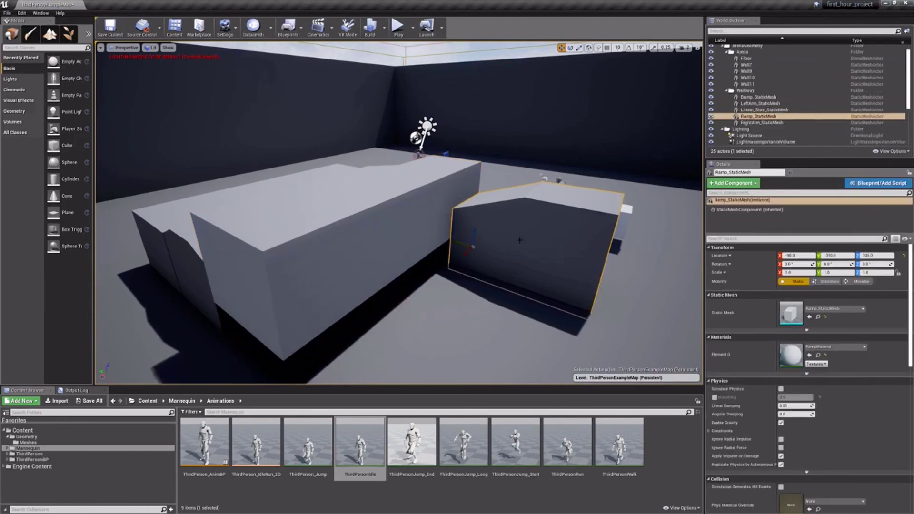
drag(466, 253, 417, 285)
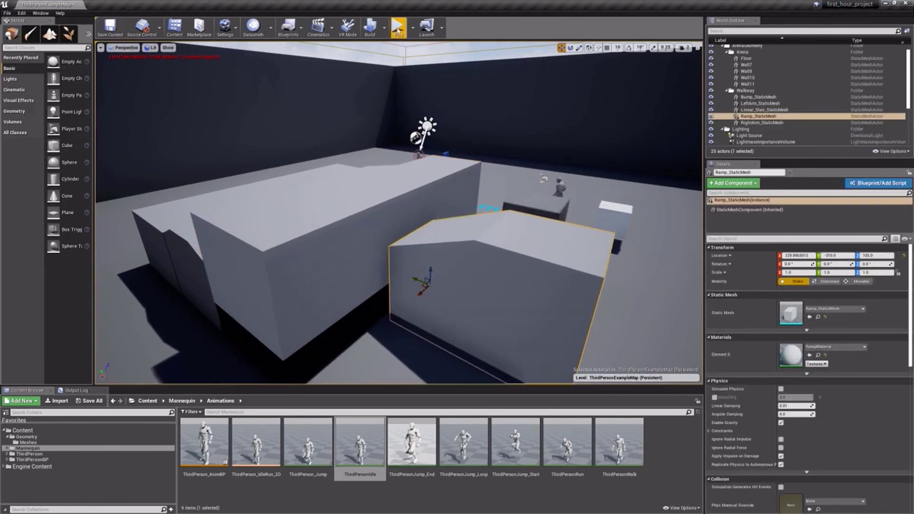
click(399, 27)
- Run the character up the stairs, jump onto a box, and drop onto the Third Person floor text
click(479, 245)
key(w)
key(w)
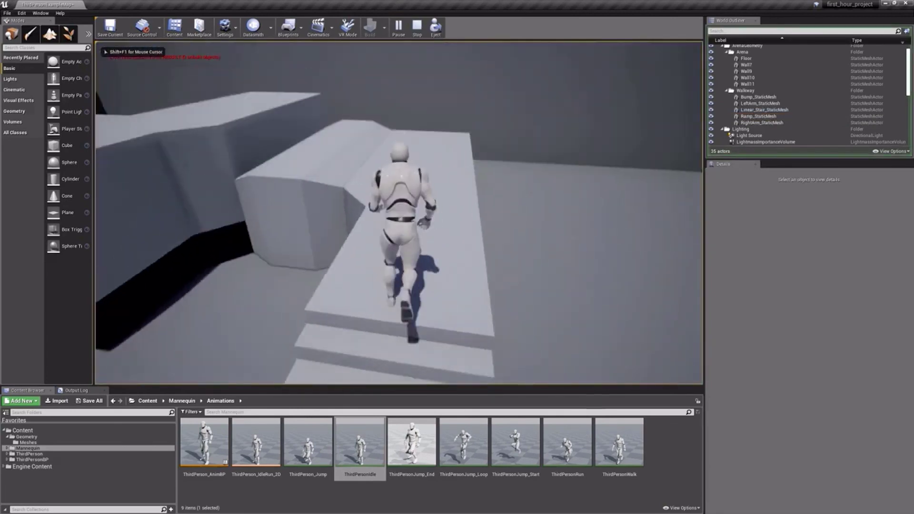
key(w)
key(space)
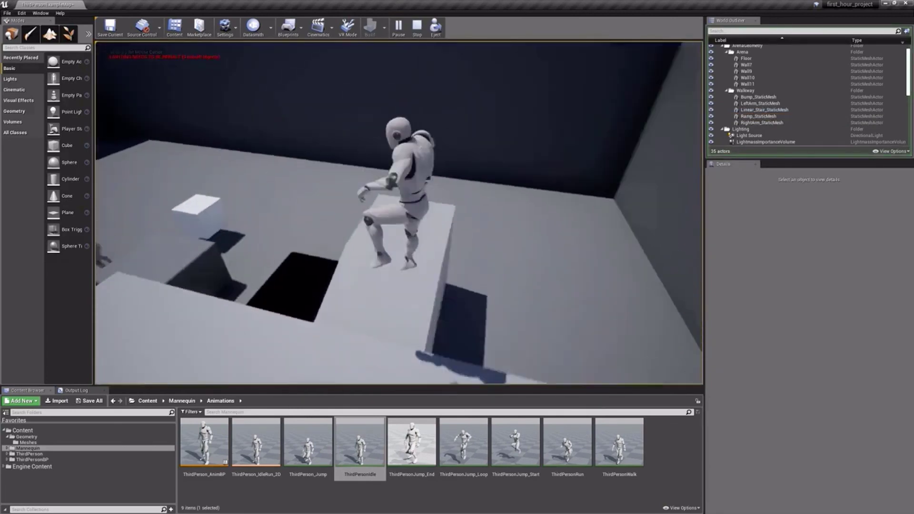
key(w)
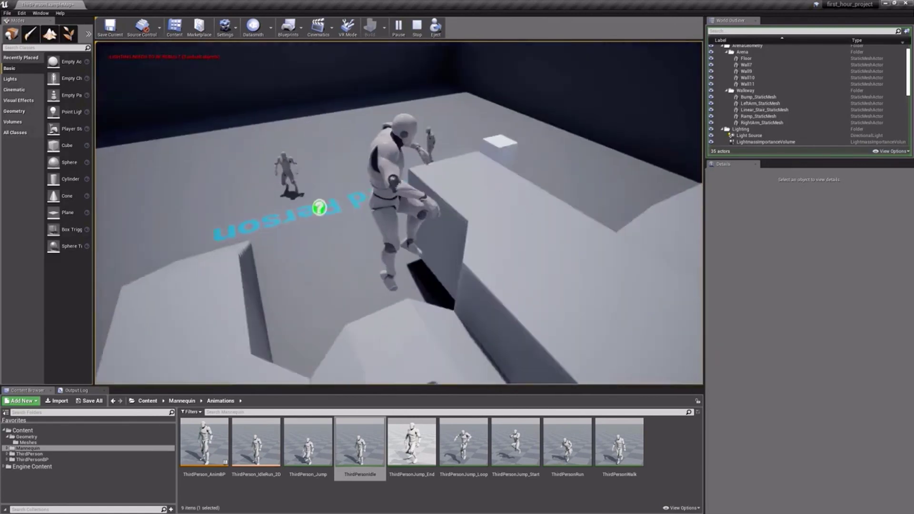
key(w)
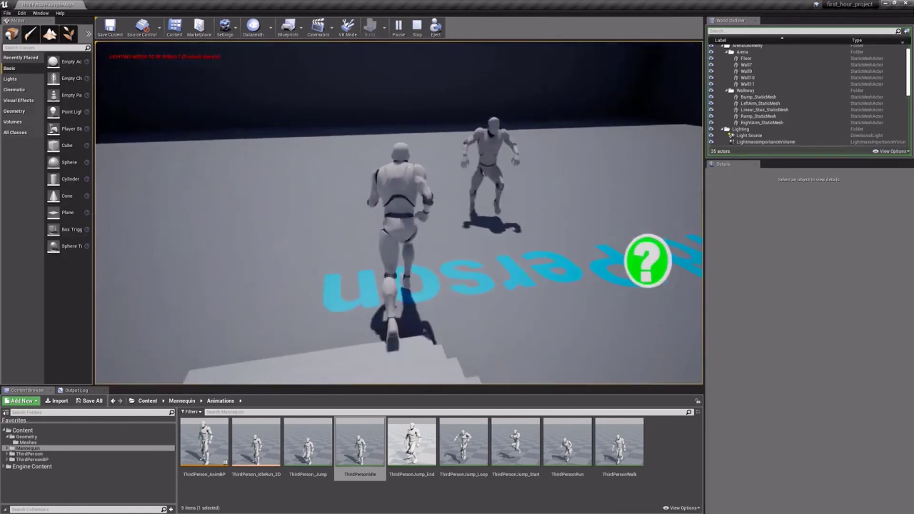
key(w)
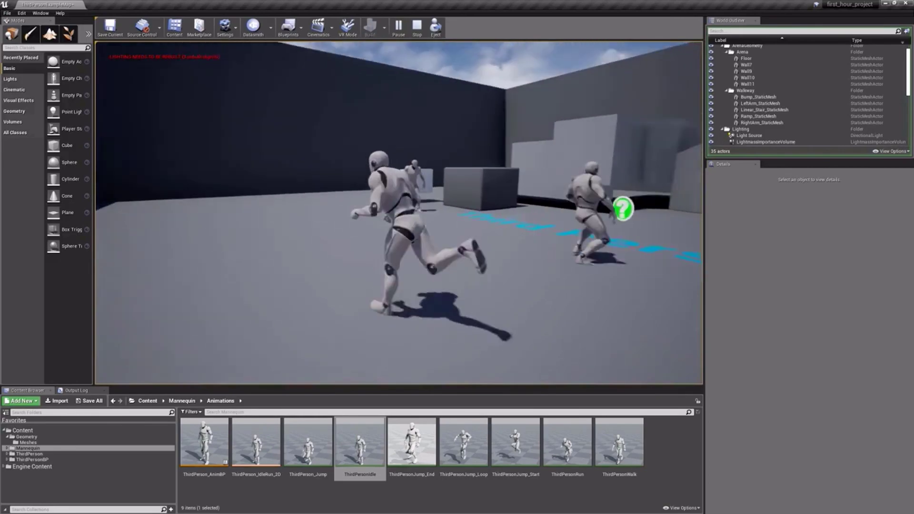